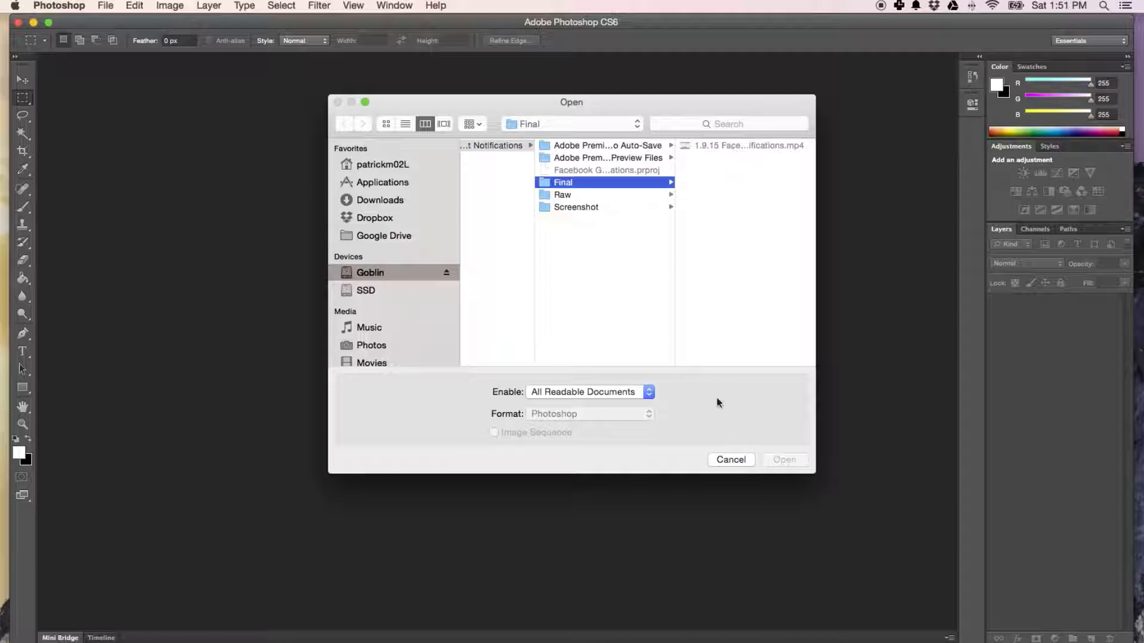
Import the video 1.9.15 Facebook Get Notifications.mp4 from the Final folder as video frames to layers.
left_click(107, 5)
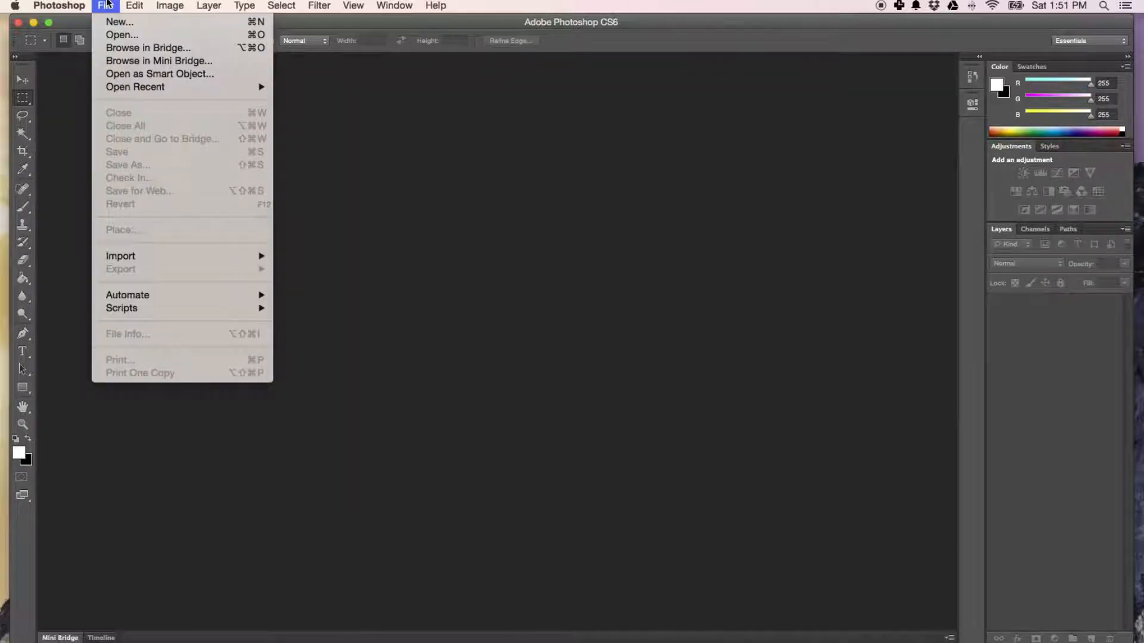
mouse_move(122, 301)
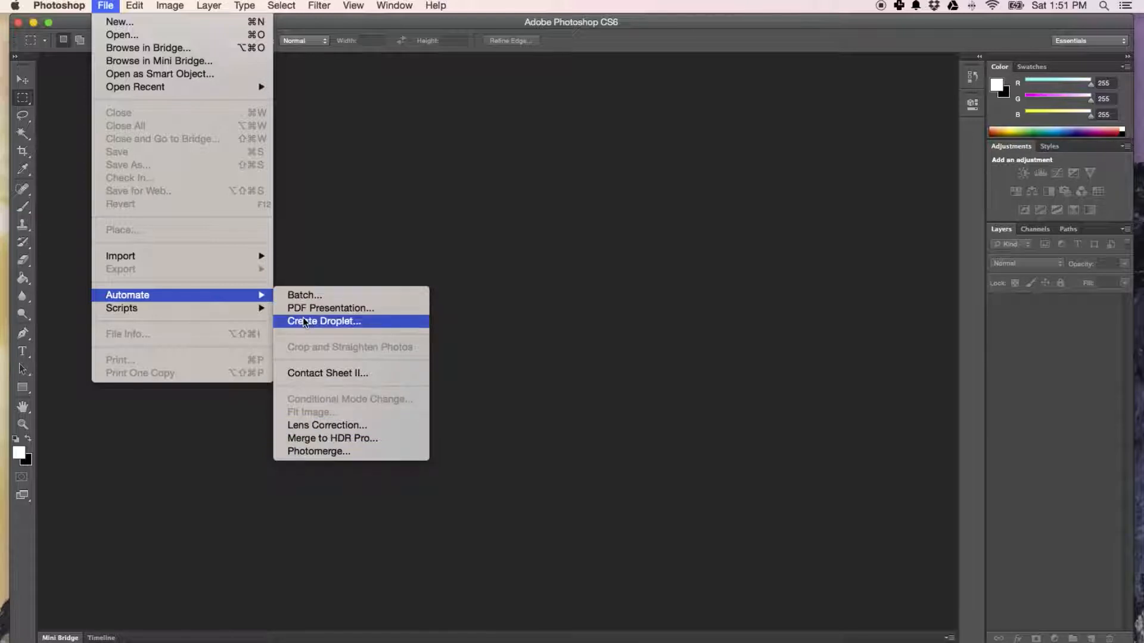
mouse_move(263, 260)
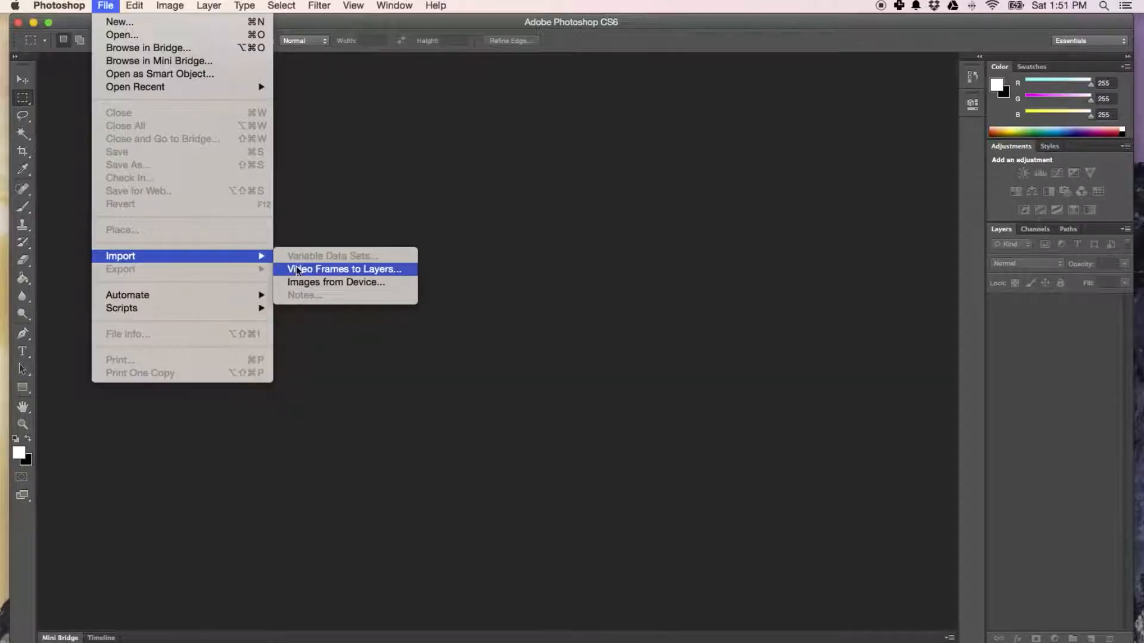
left_click(339, 269)
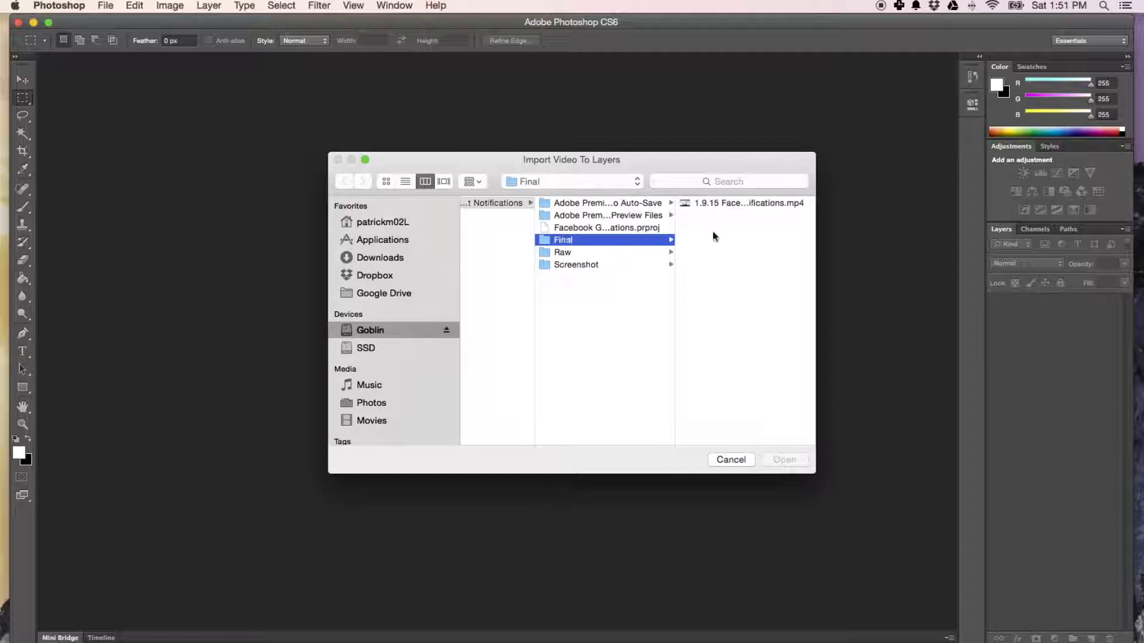
left_click(765, 203)
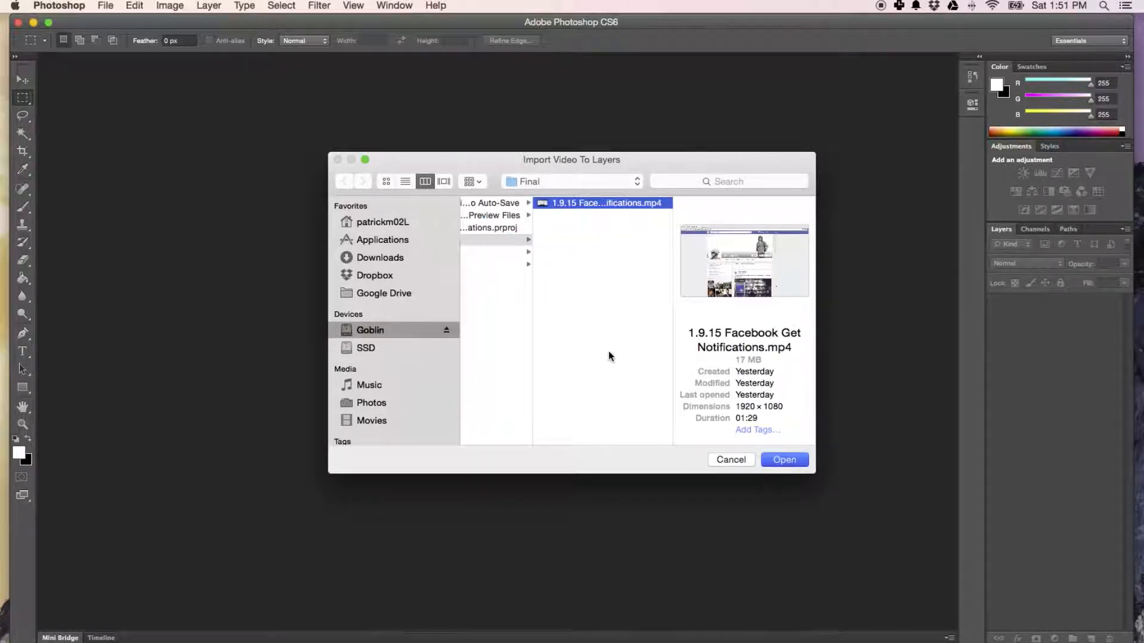
key("Return")
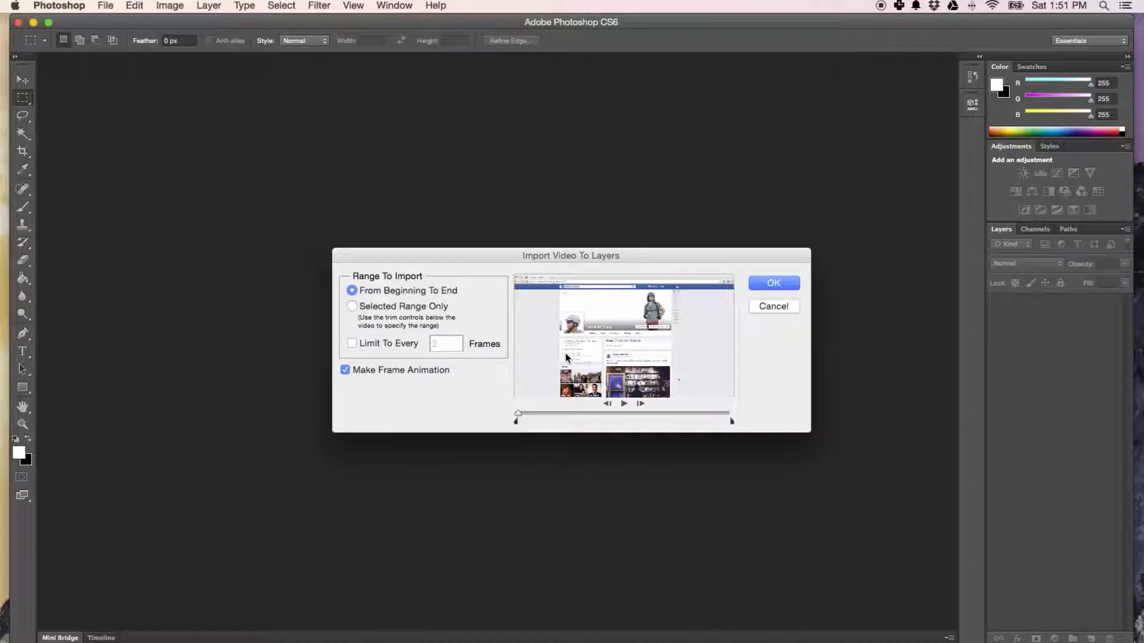
Trim the import range to the short section where Get Notifications is chosen from the ACD page's Liked menu.
left_click_drag(518, 415, 558, 416)
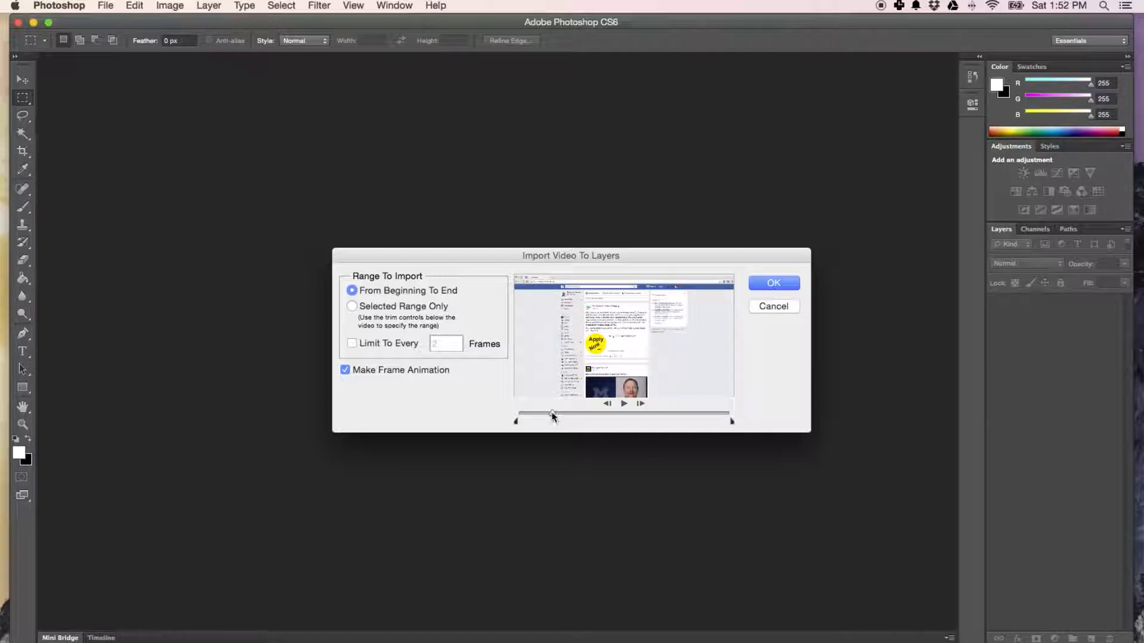
left_click_drag(552, 412, 575, 413)
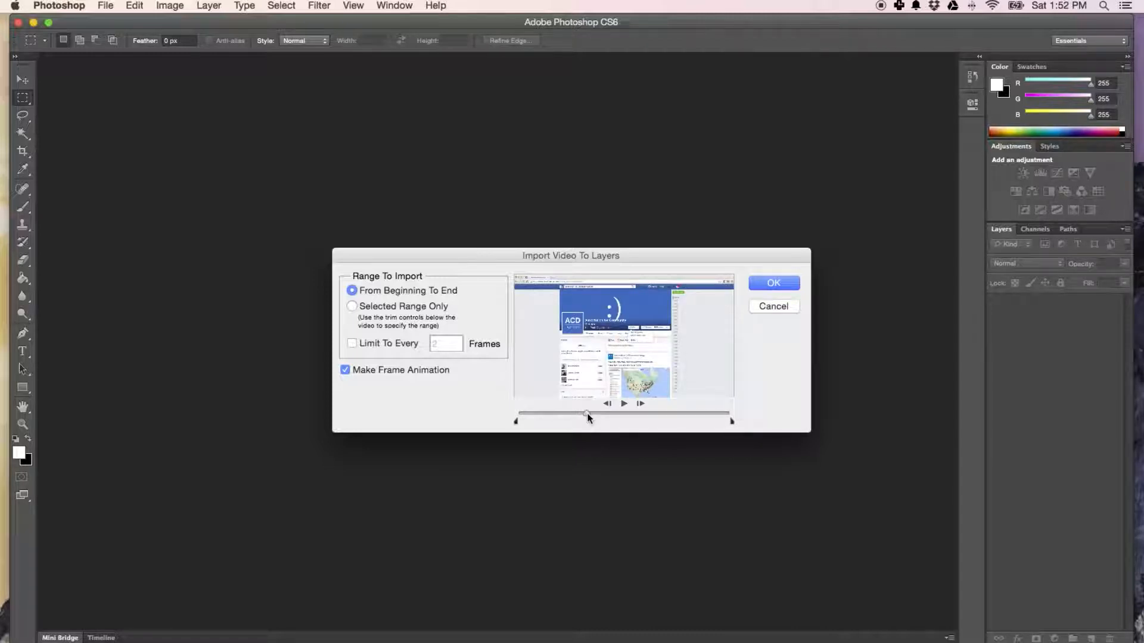
left_click_drag(516, 422, 595, 427)
left_click_drag(733, 422, 590, 421)
left_click_drag(588, 419, 586, 422)
left_click_drag(587, 413, 589, 413)
left_click_drag(589, 421, 600, 424)
left_click_drag(596, 414, 596, 416)
Limit the import to every 3 frames and import the selected range as a frame animation.
left_click(352, 344)
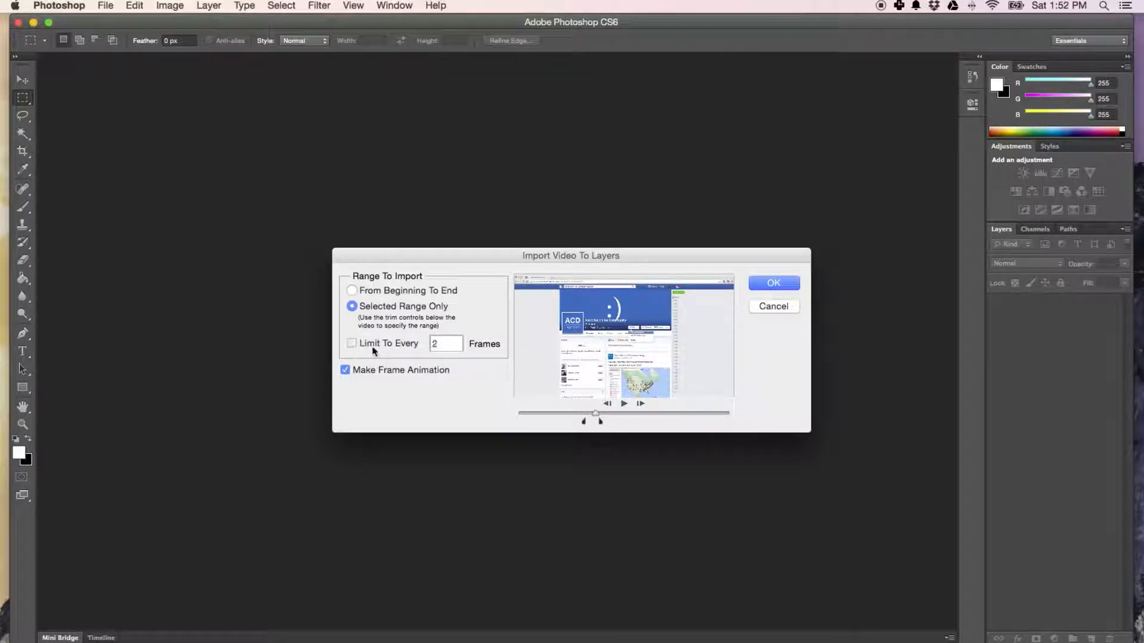
double_click(433, 344)
type("3")
left_click(778, 287)
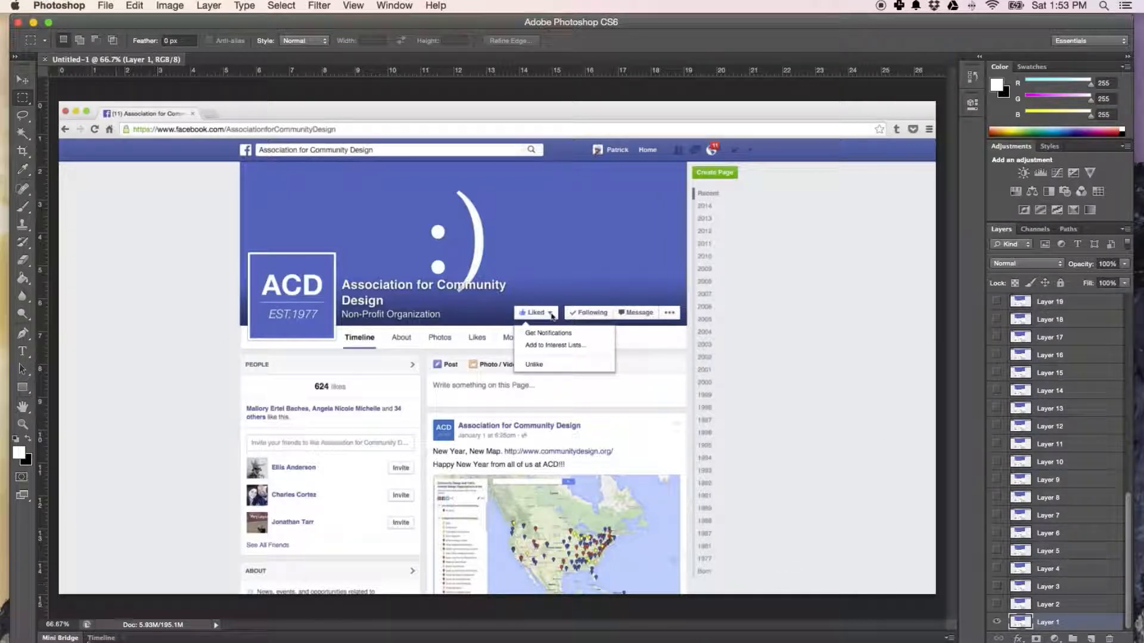
Show the animation timeline and go through its opening frames back to frame 1.
left_click(101, 638)
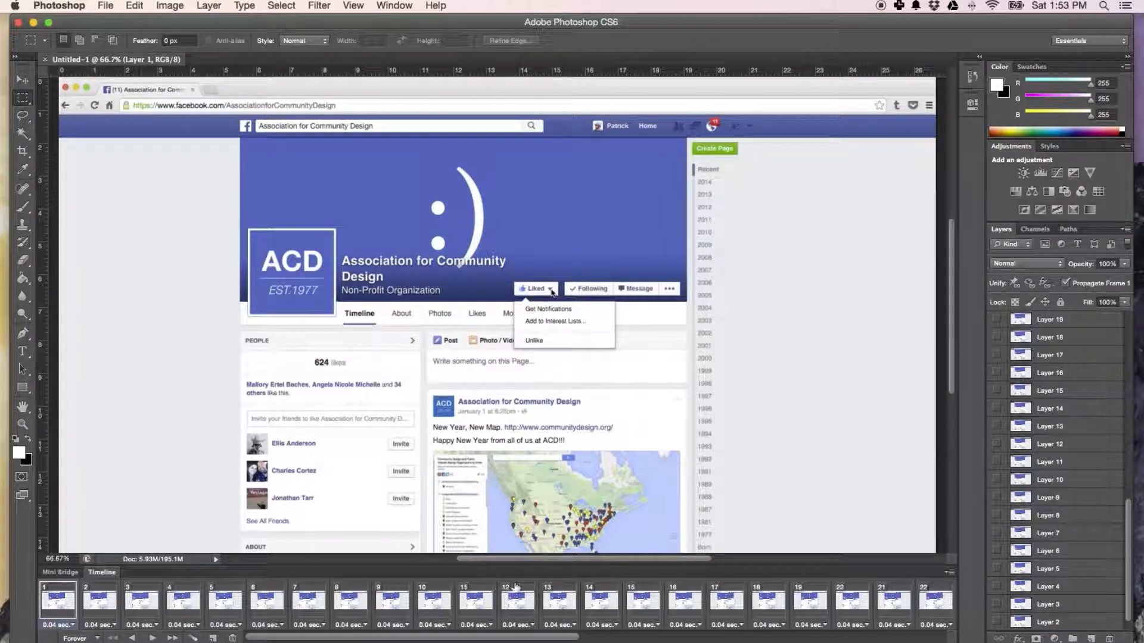
scroll(718, 620, "right", 10)
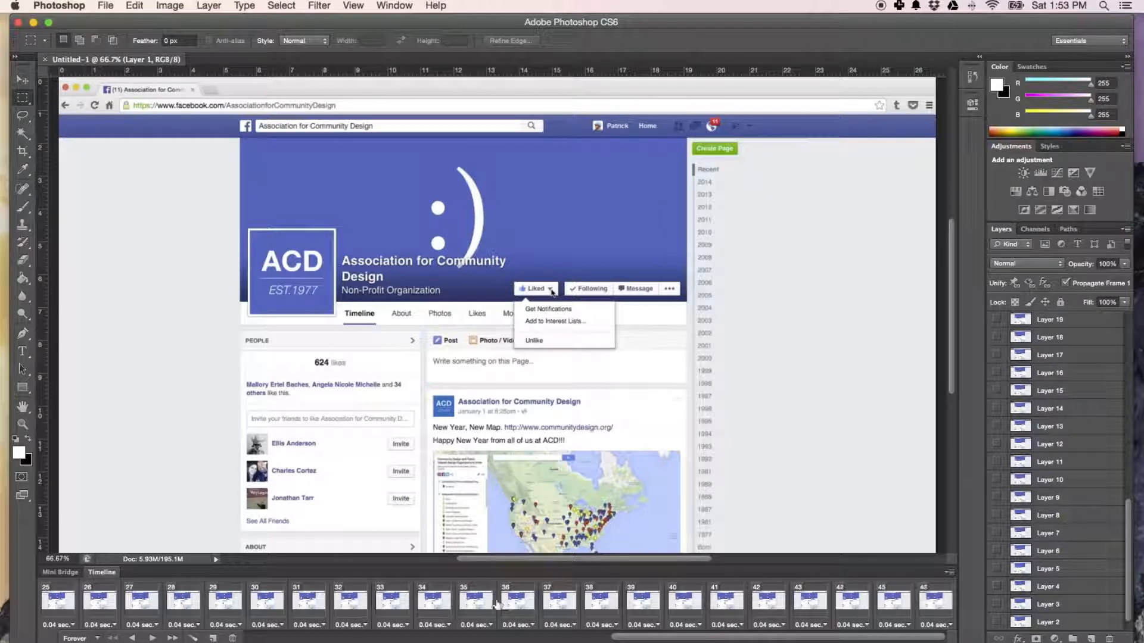
scroll(470, 604, "left", 10)
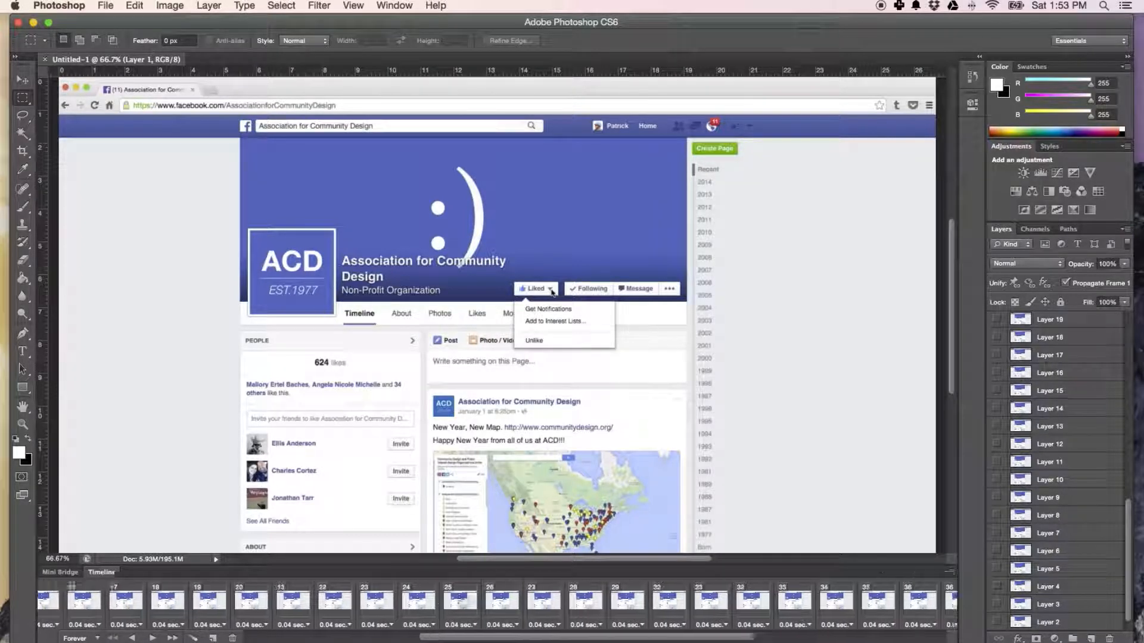
left_click(305, 595)
left_click(145, 591)
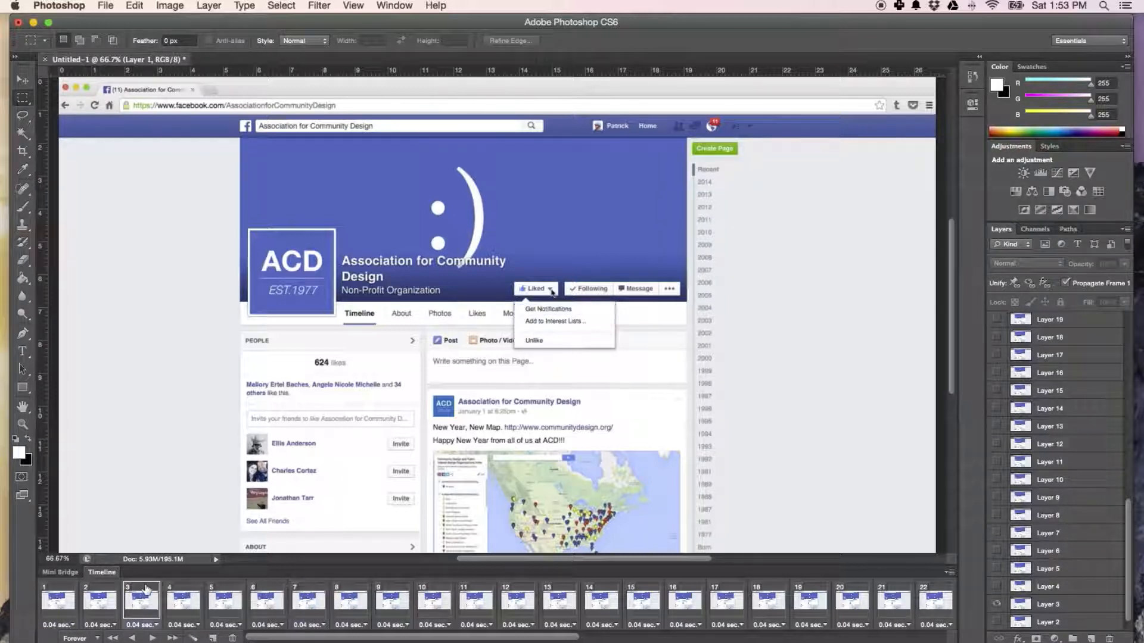
left_click(105, 592)
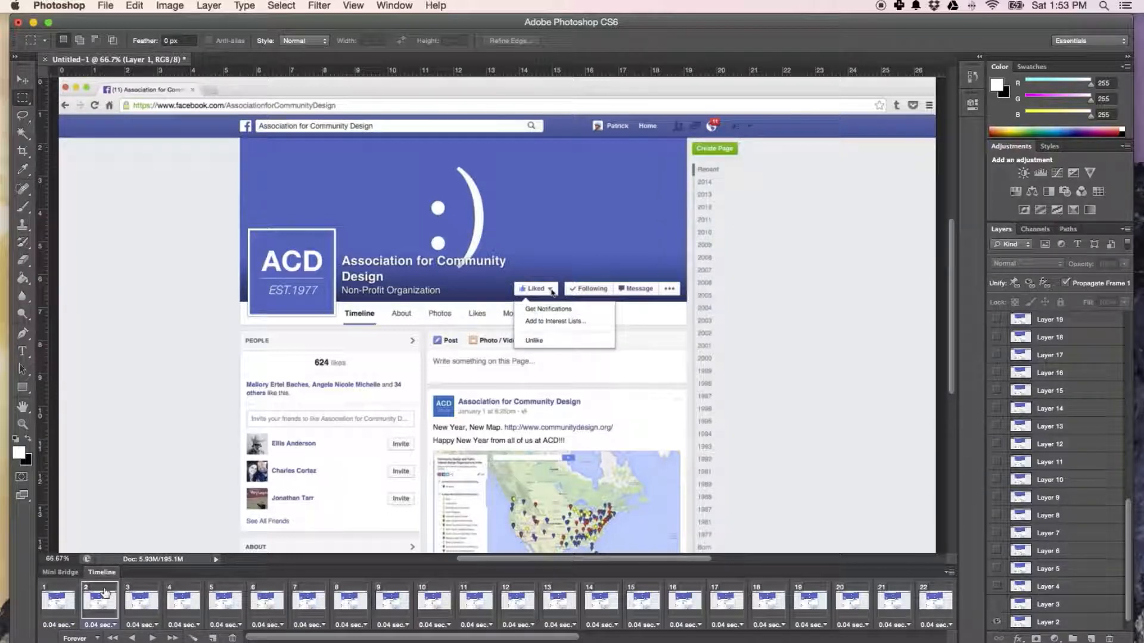
left_click(64, 594)
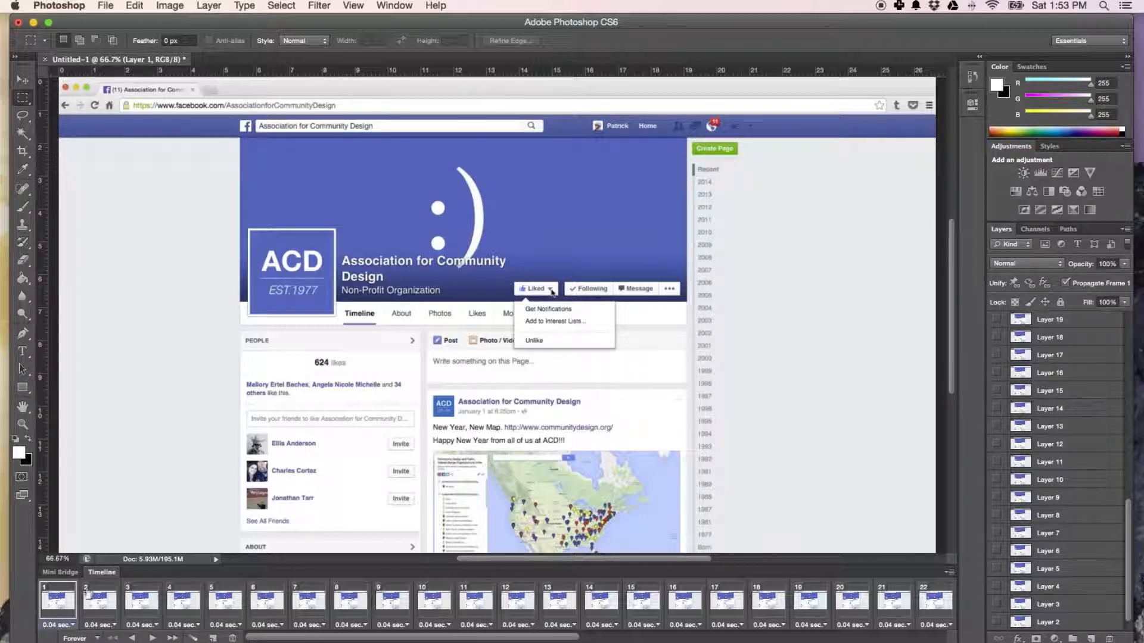
Examine the animation frames from the middle through frame 46 to find where the menu action ends.
left_click(652, 593)
left_click(821, 593)
scroll(745, 595, "right", 3)
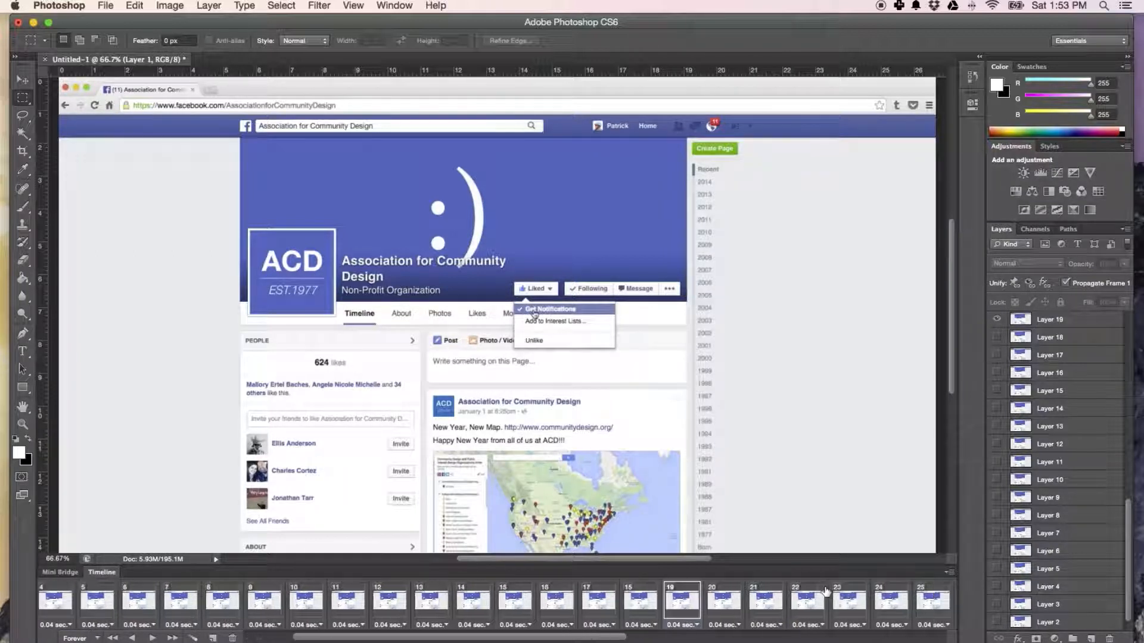
scroll(661, 592, "left", 2)
left_click(666, 591)
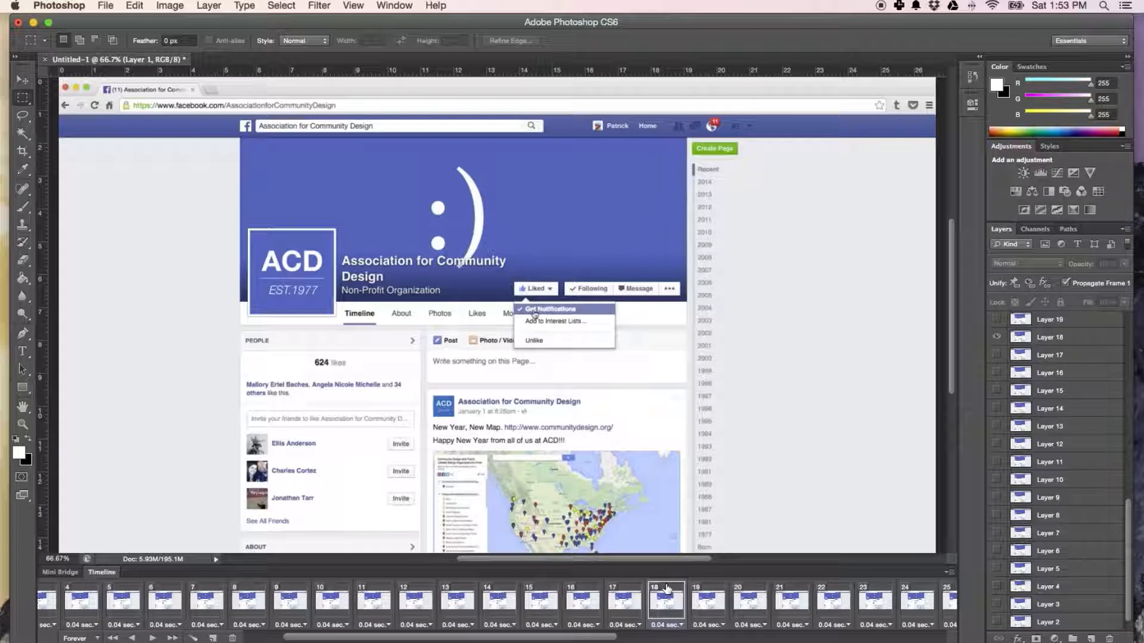
left_click(750, 593)
scroll(754, 591, "right", 5)
scroll(754, 591, "right", 2)
left_click(661, 595)
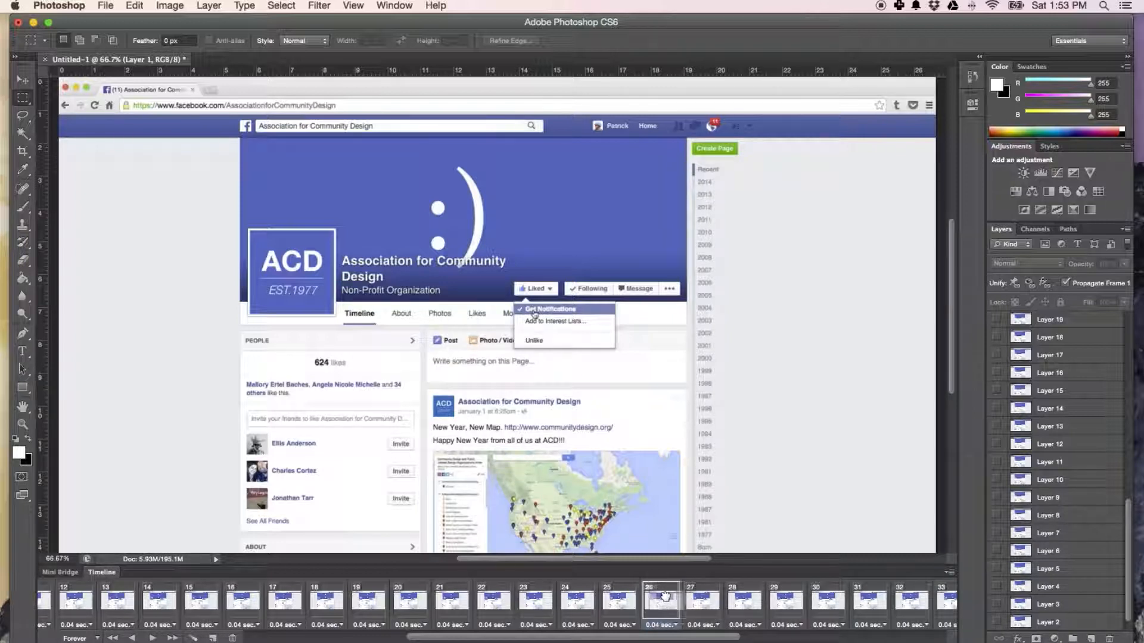
left_click(869, 592)
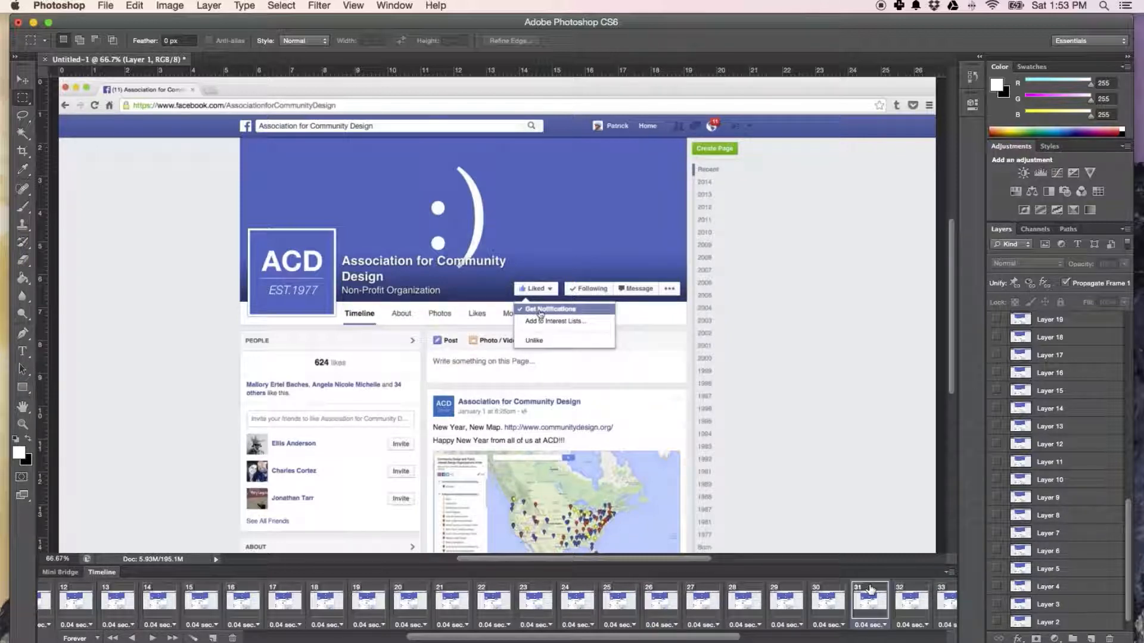
scroll(844, 593, "right", 5)
left_click(845, 588)
scroll(826, 593, "right", 5)
left_click(826, 590)
scroll(846, 593, "right", 5)
left_click(857, 589)
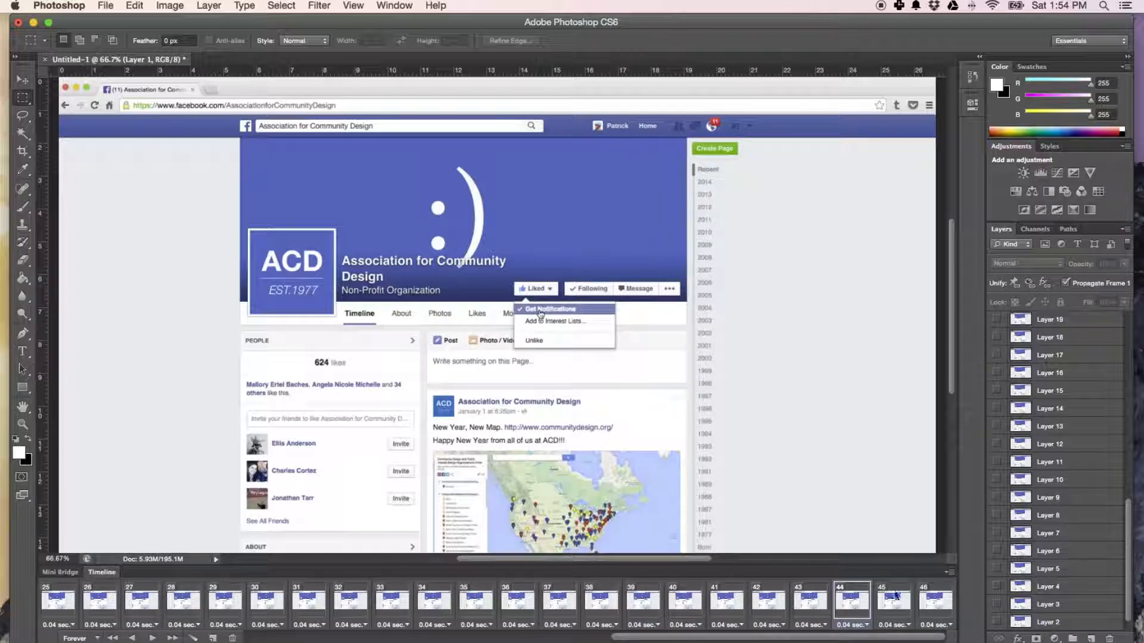
left_click(929, 596)
scroll(397, 596, "left", 10)
scroll(397, 590, "left", 5)
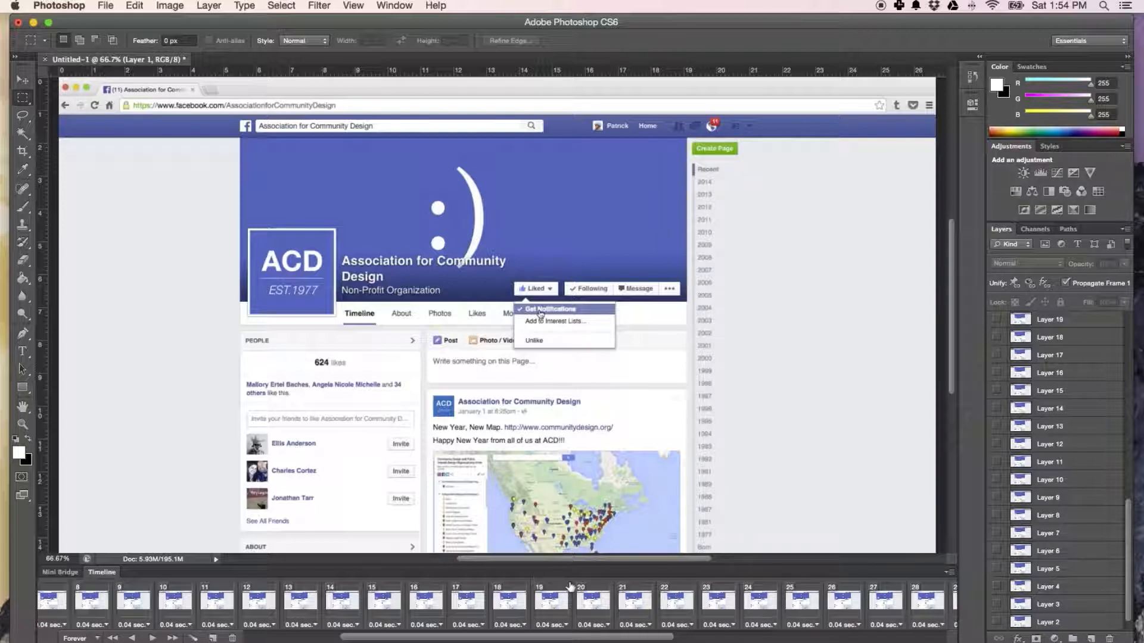
Delete frames 20 to 46 from the animation.
left_click(594, 596)
scroll(608, 596, "right", 10)
scroll(616, 593, "right", 4)
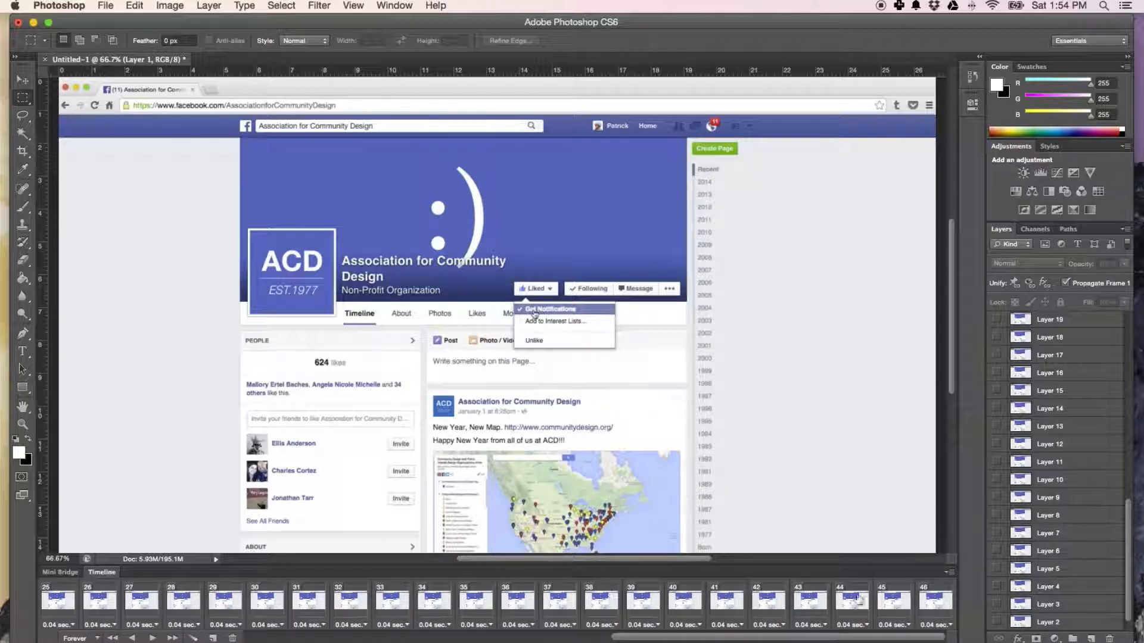
left_click(938, 591, "shift")
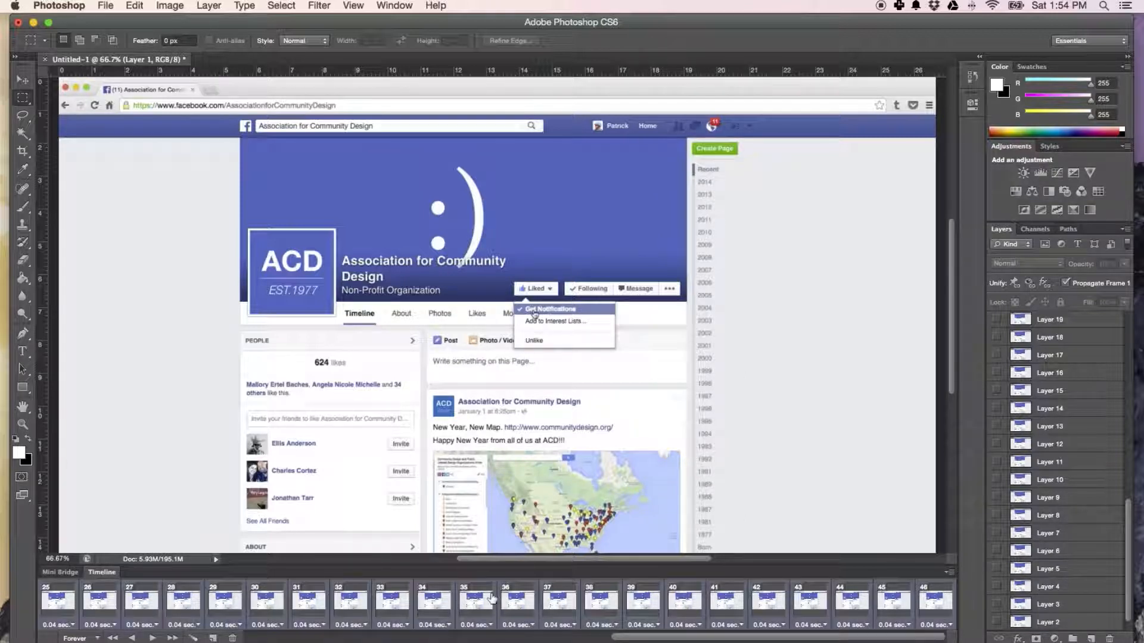
right_click(489, 599)
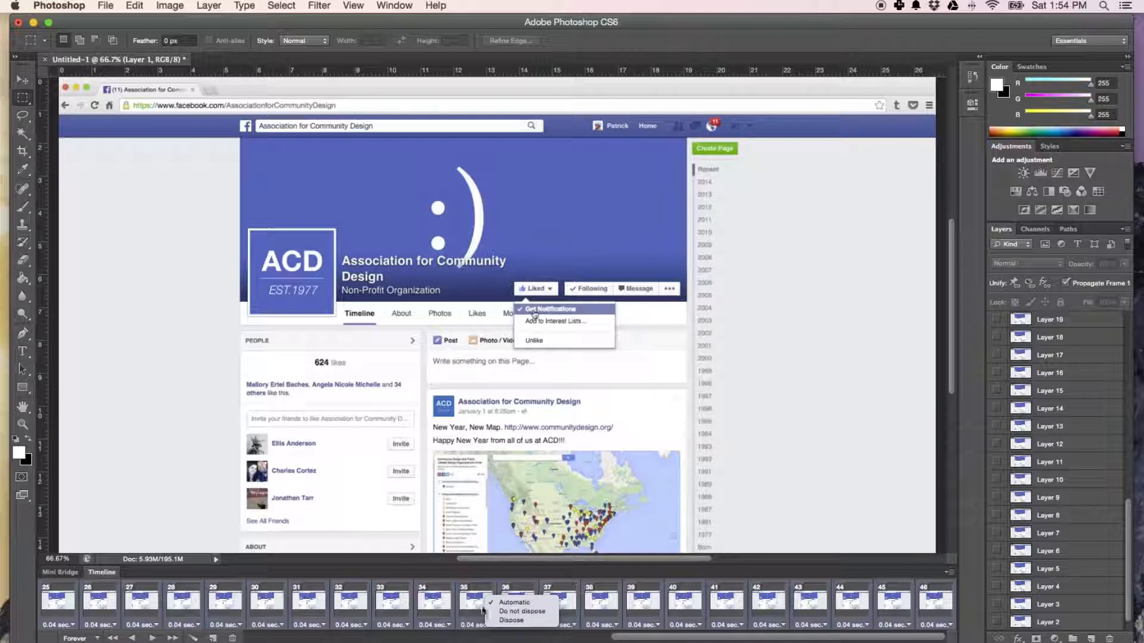
left_click(480, 573)
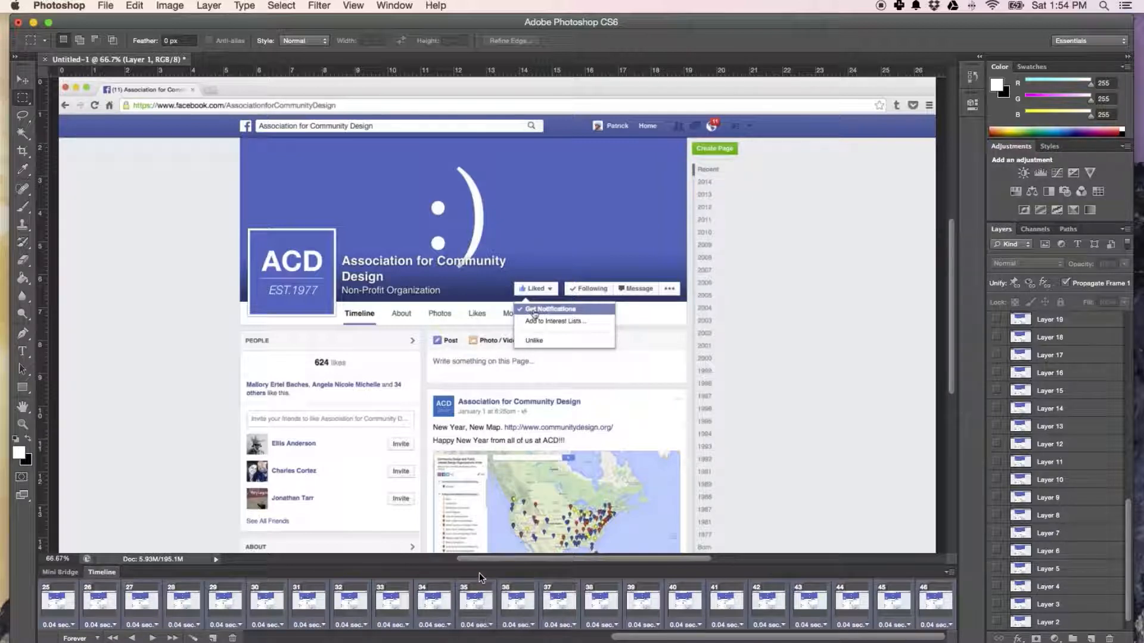
left_click(233, 638)
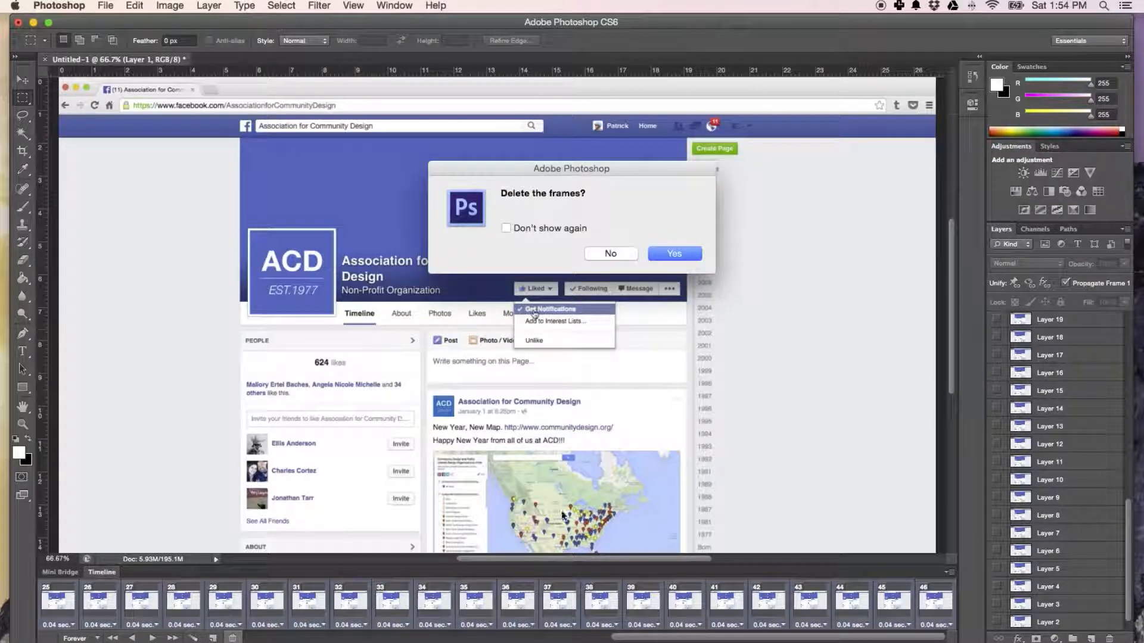
left_click(665, 255)
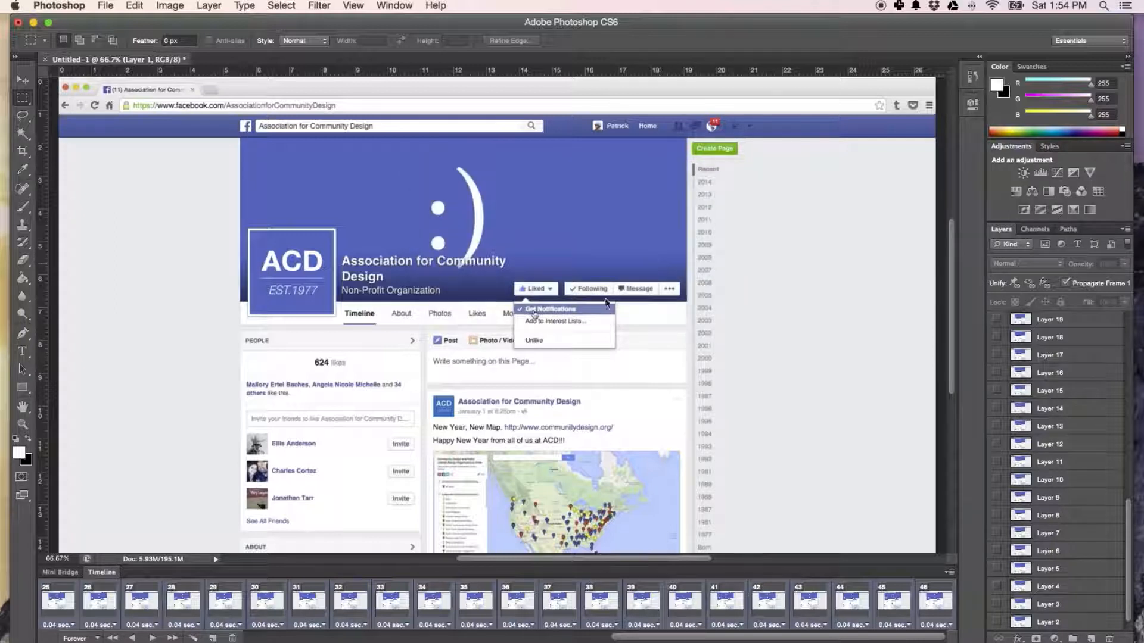
Preview the shortened animation from frame 1 and compare its last frame with its first.
left_click(56, 601)
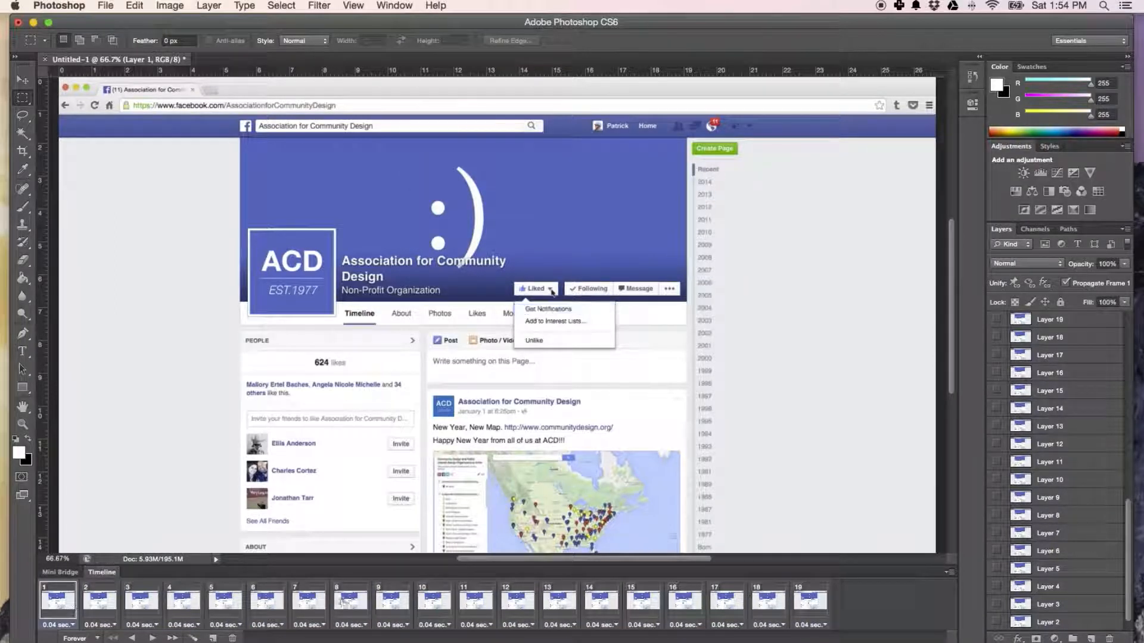
key("space")
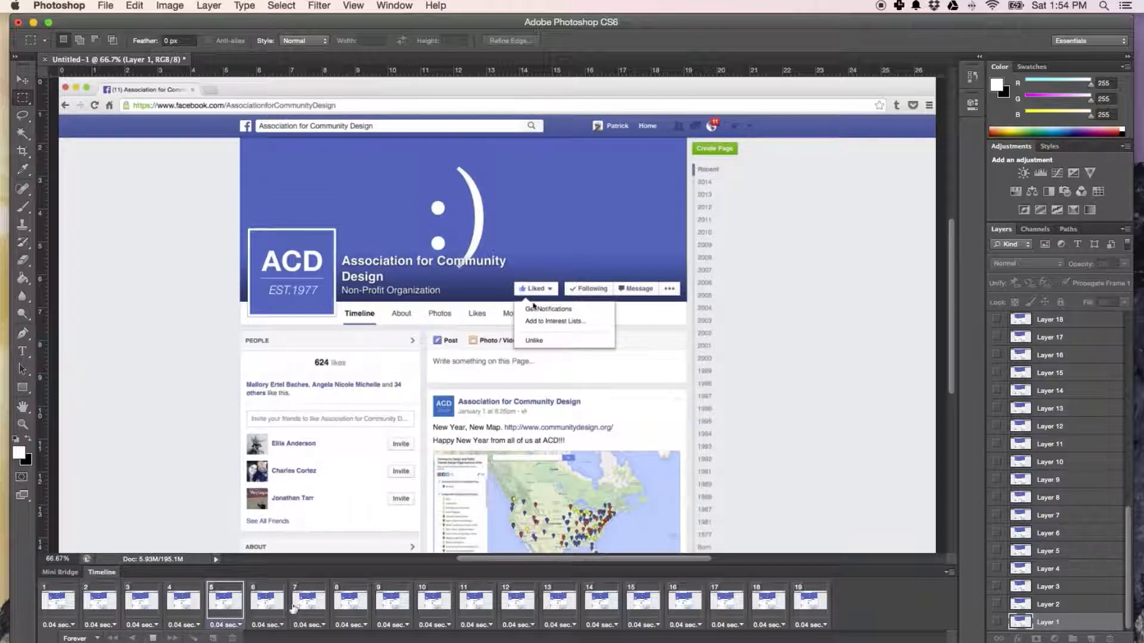
left_click(64, 607)
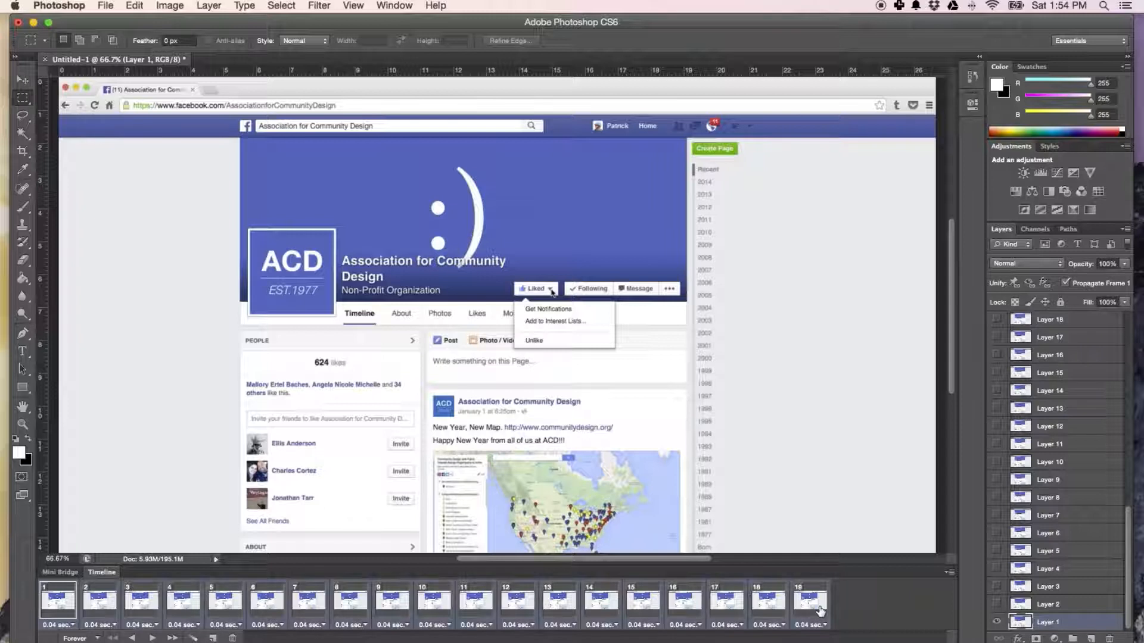
left_click(152, 638)
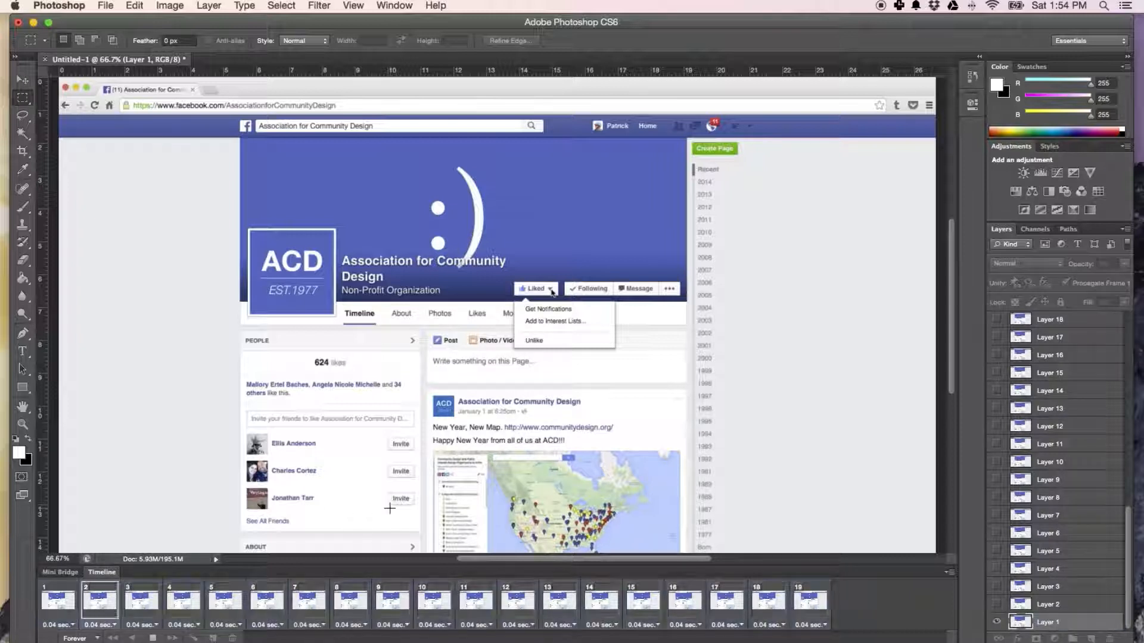
left_click(153, 638)
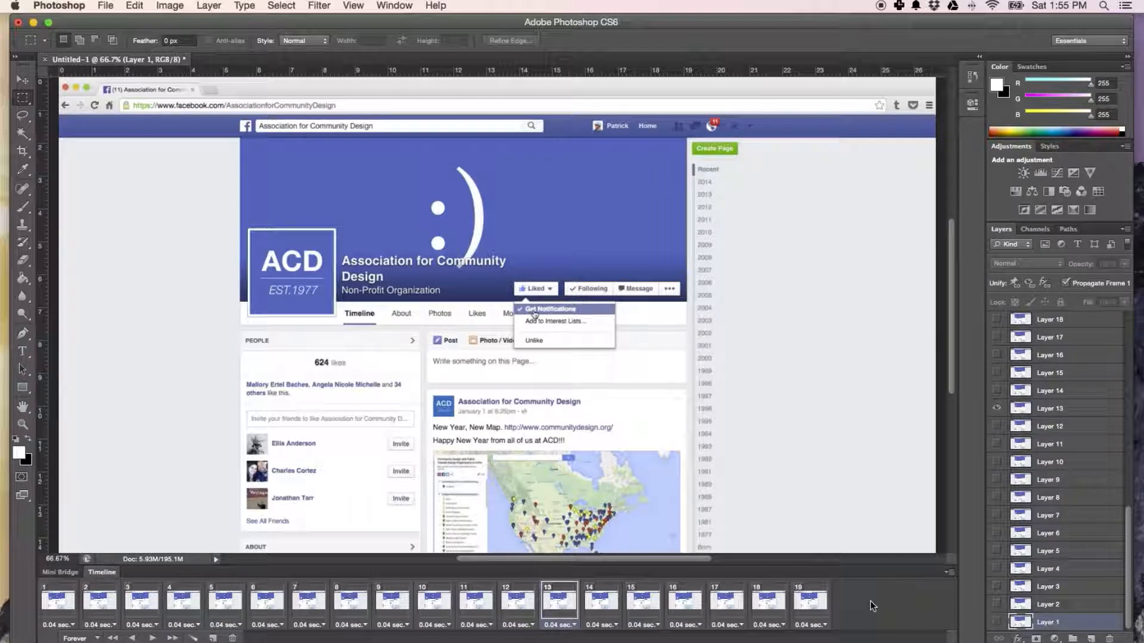
left_click(820, 603)
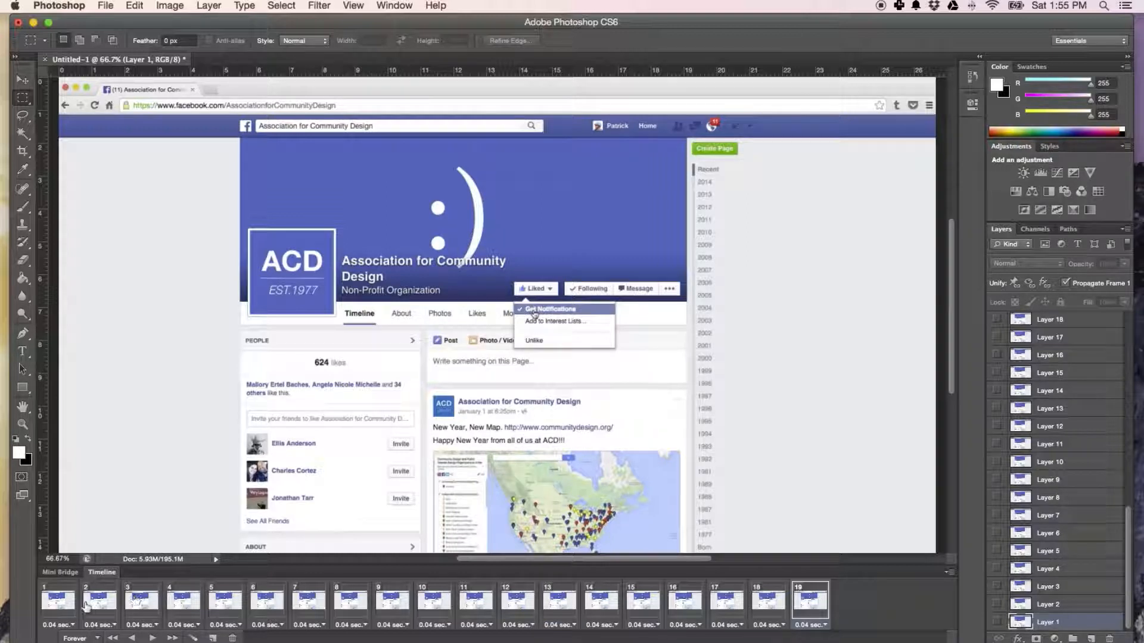
left_click(63, 603)
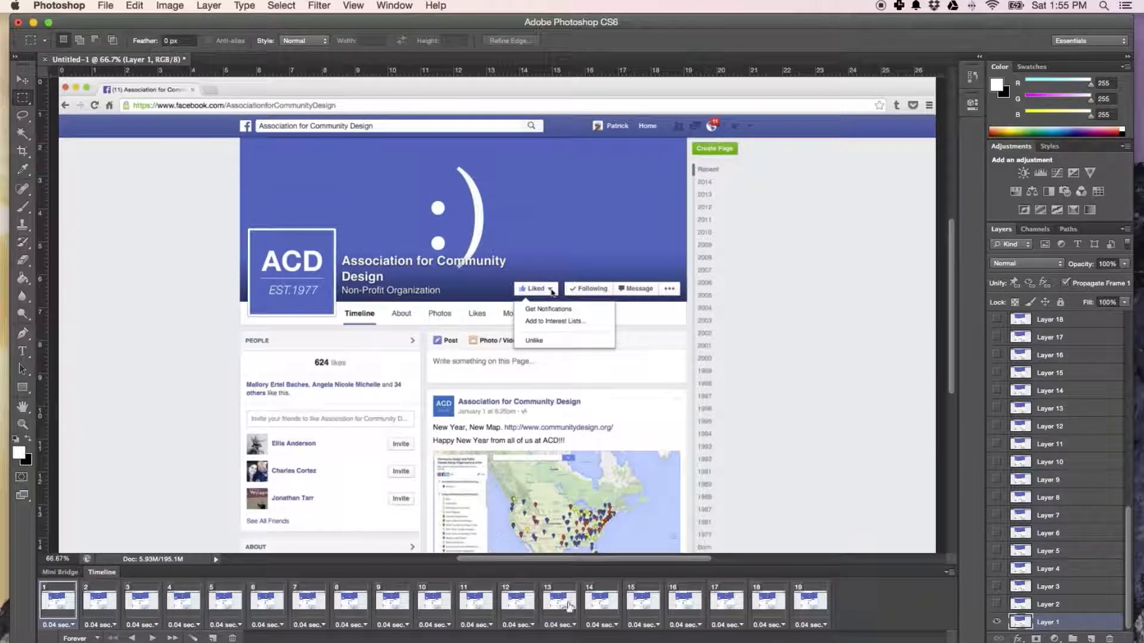
Open the animation in Save for Web as a GIF and set the image width to 500 px.
left_click(113, 5)
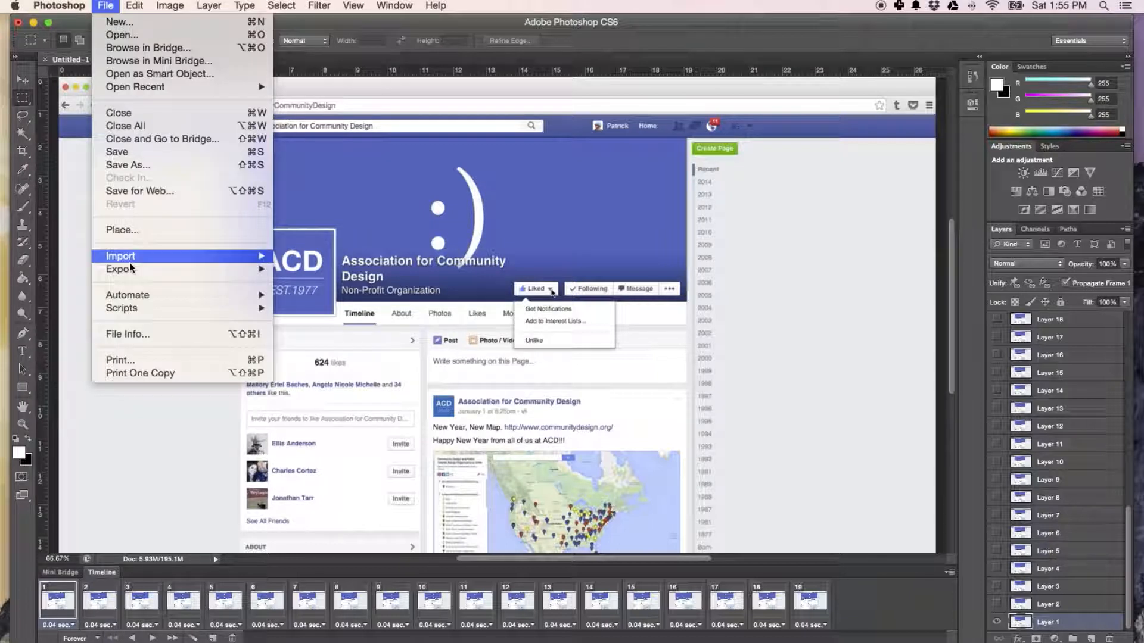
mouse_move(136, 296)
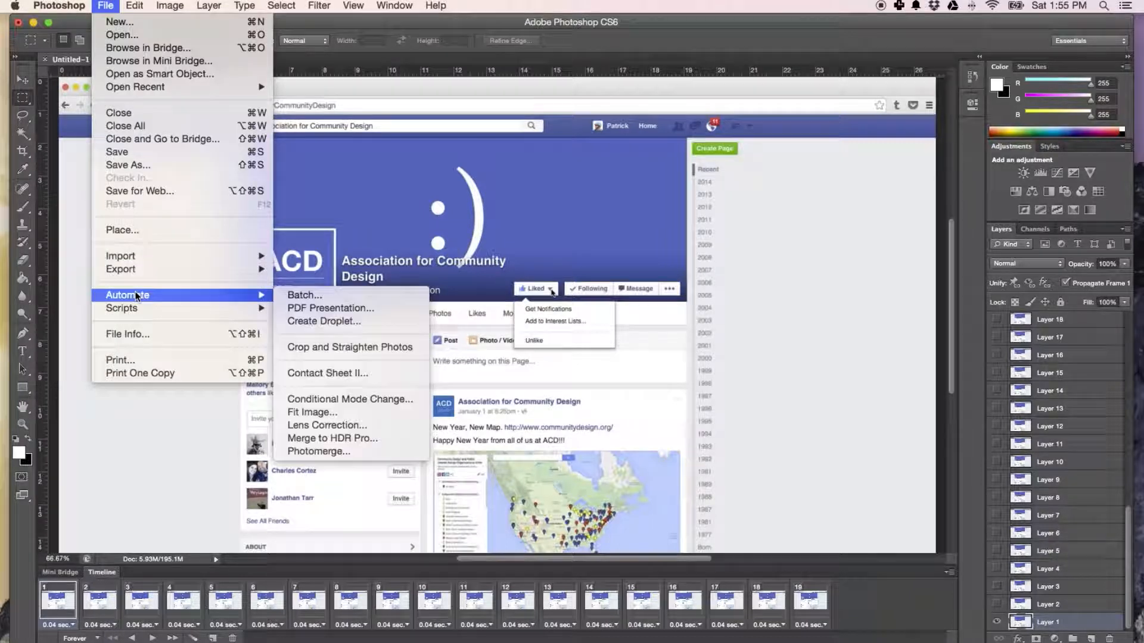
left_click(120, 191)
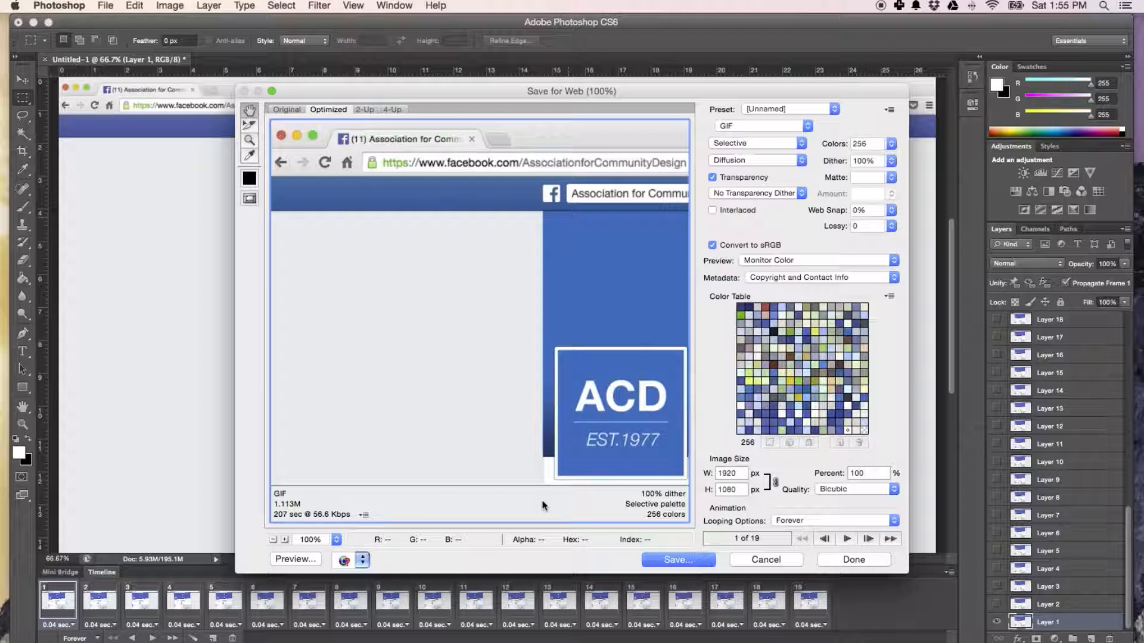
double_click(735, 475)
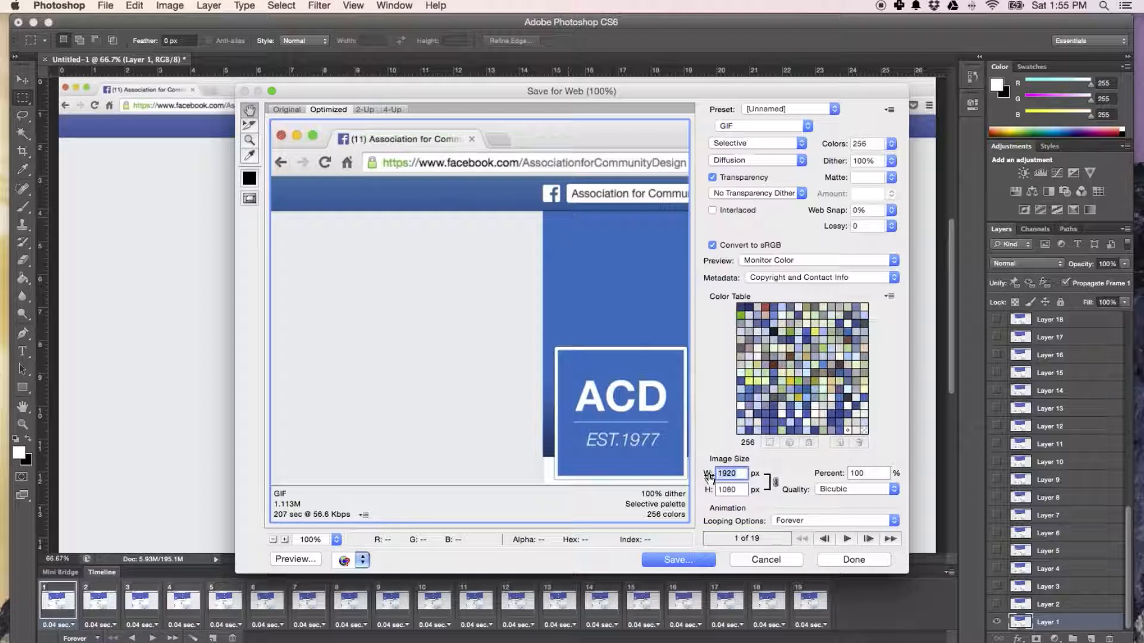
type("500")
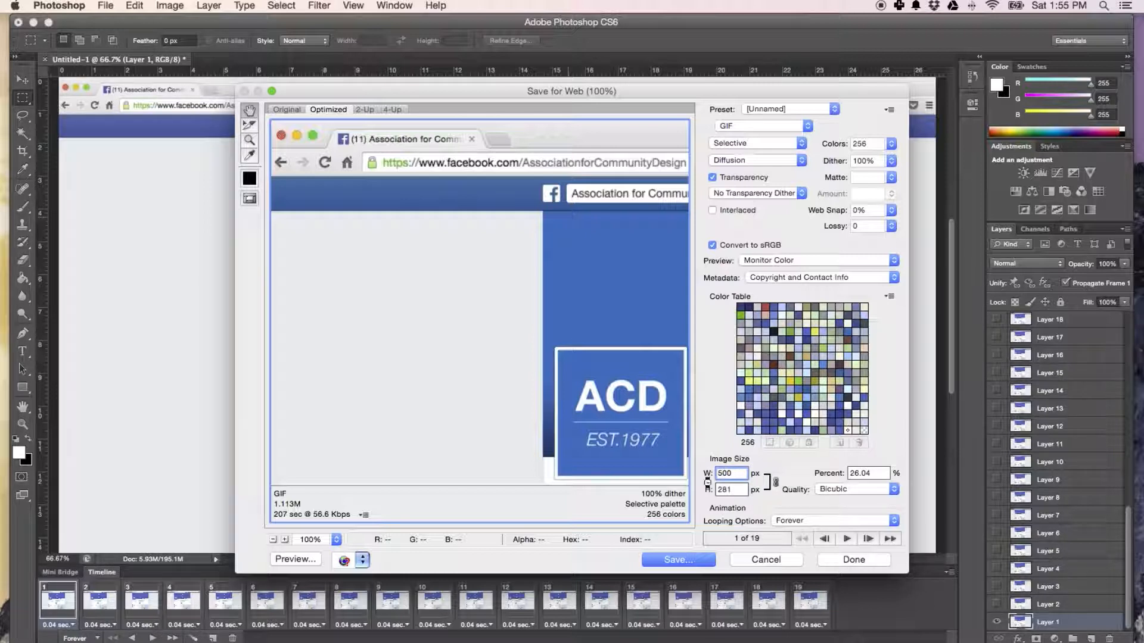
left_click(684, 443)
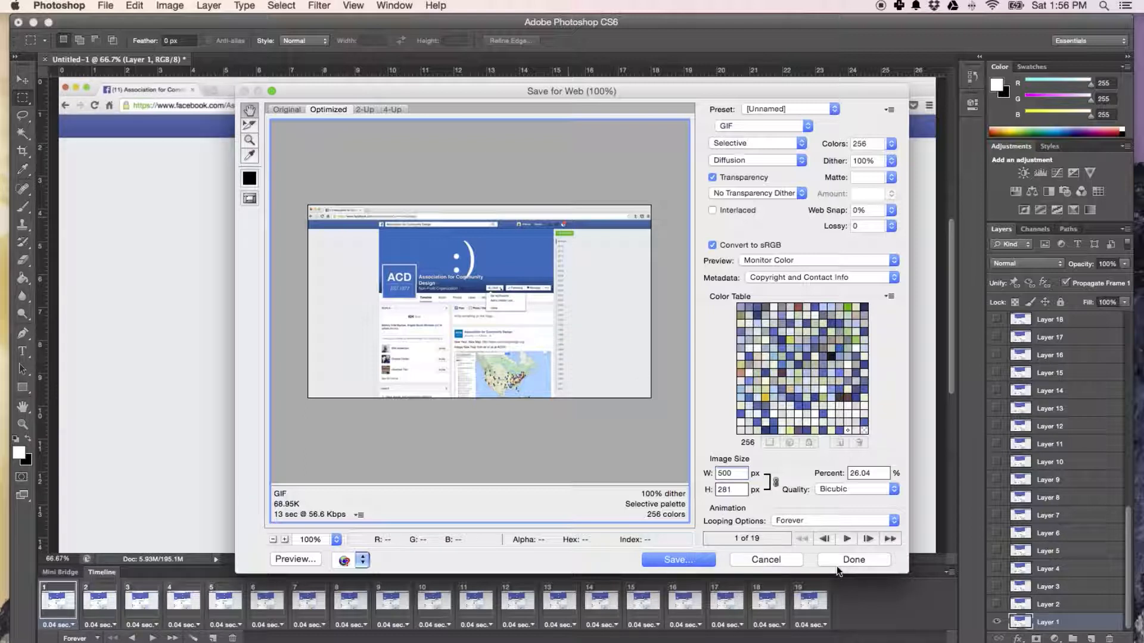
Start saving the GIF and choose the 1.9.15 Facebook Get Notifications folder under Content, Video, Premiere, 2015 on the Goblin drive.
left_click(685, 560)
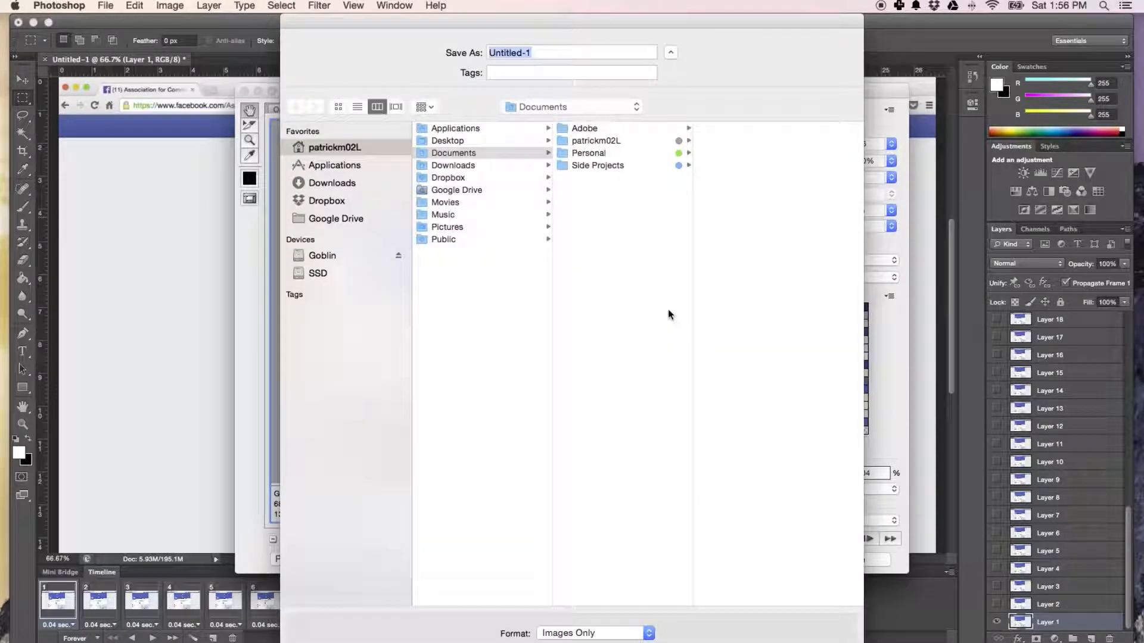
left_click(333, 257)
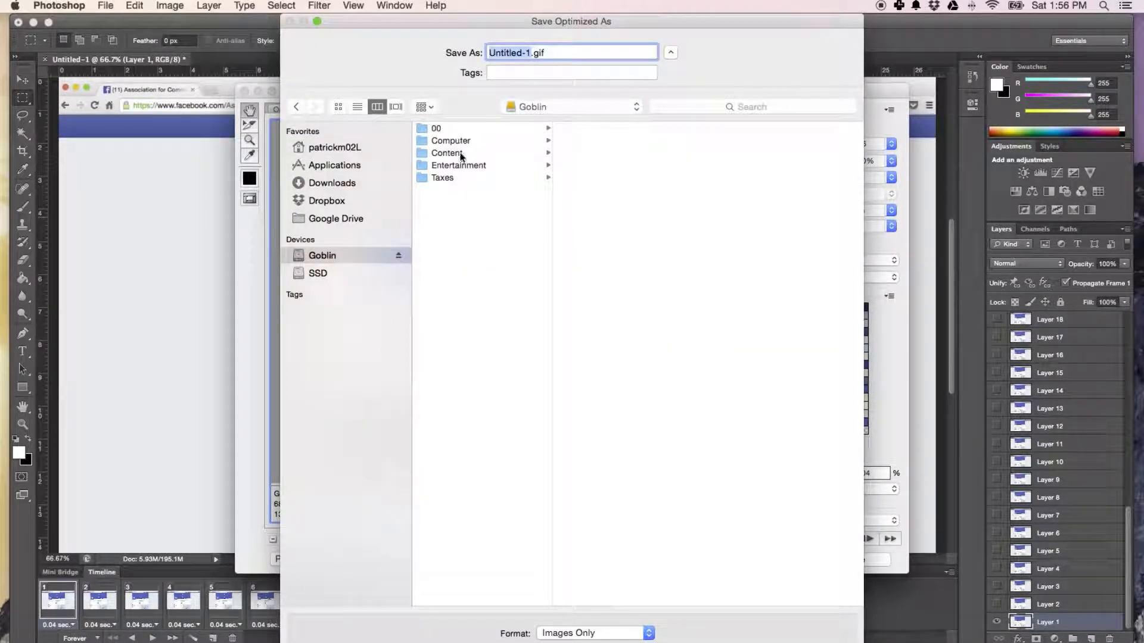
left_click(453, 154)
left_click(593, 203)
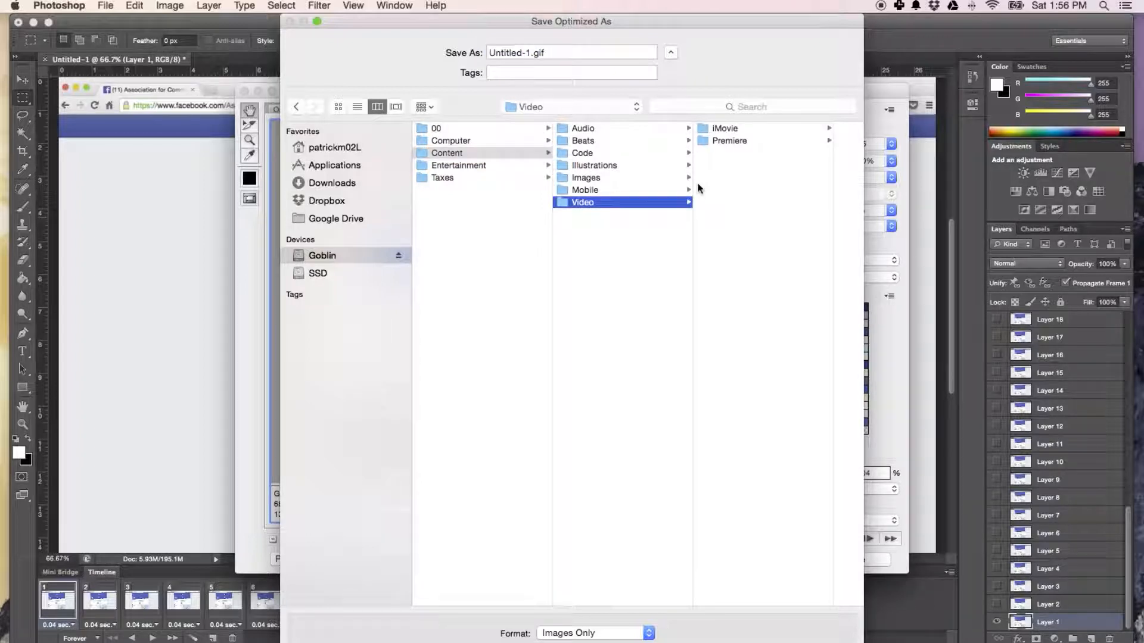
left_click(728, 142)
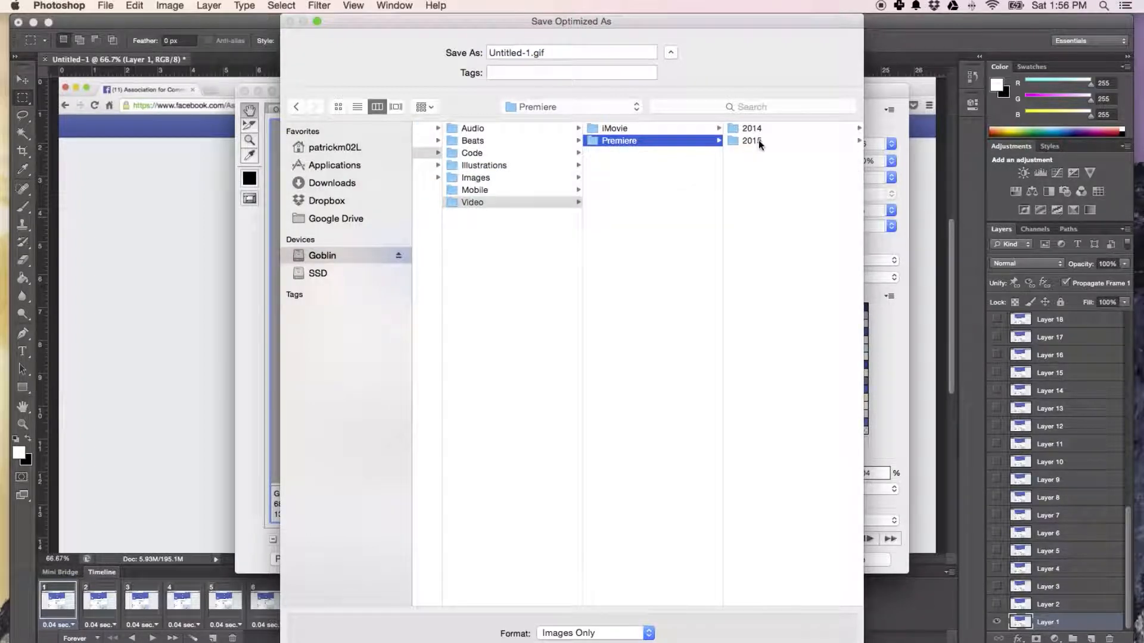
left_click(758, 141)
left_click(768, 128)
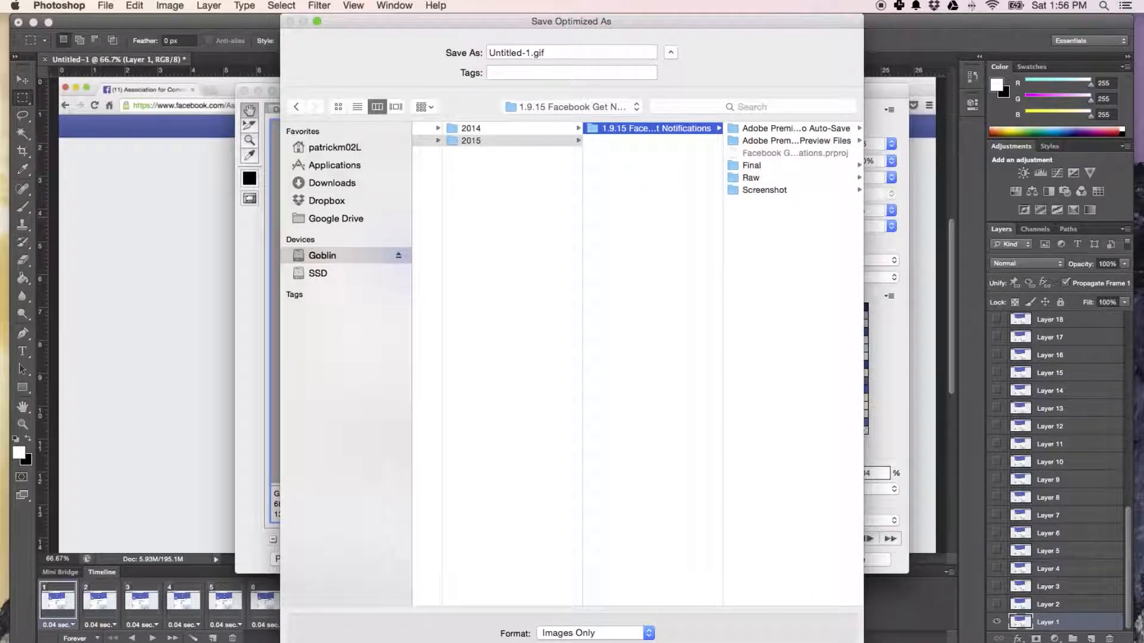
Create a new folder named Gif inside the Facebook Get Notifications project folder.
key("super+shift+n")
type("G")
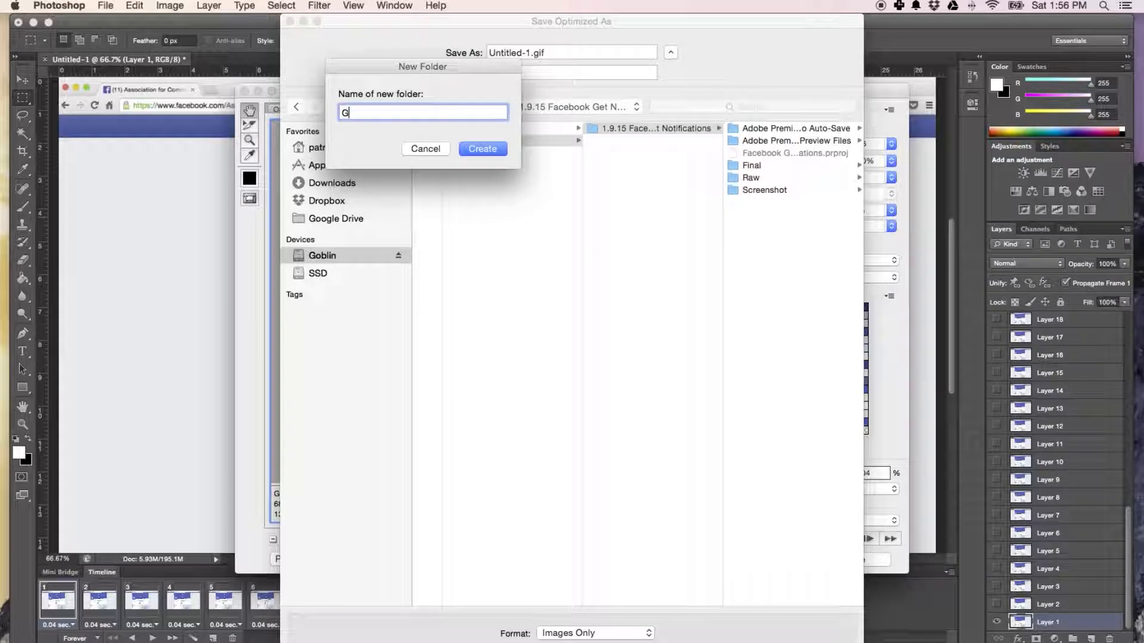
type("if")
key("Return")
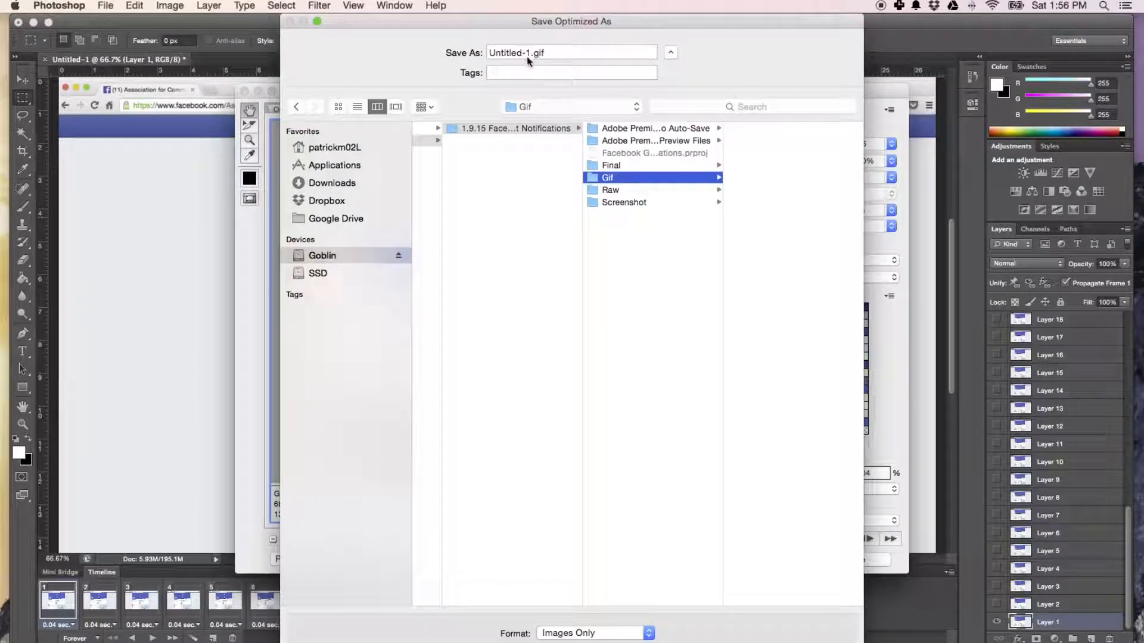
Name the file 1.10.15 Facebook Notifications.gif and save it in the Gif folder.
left_click(530, 53)
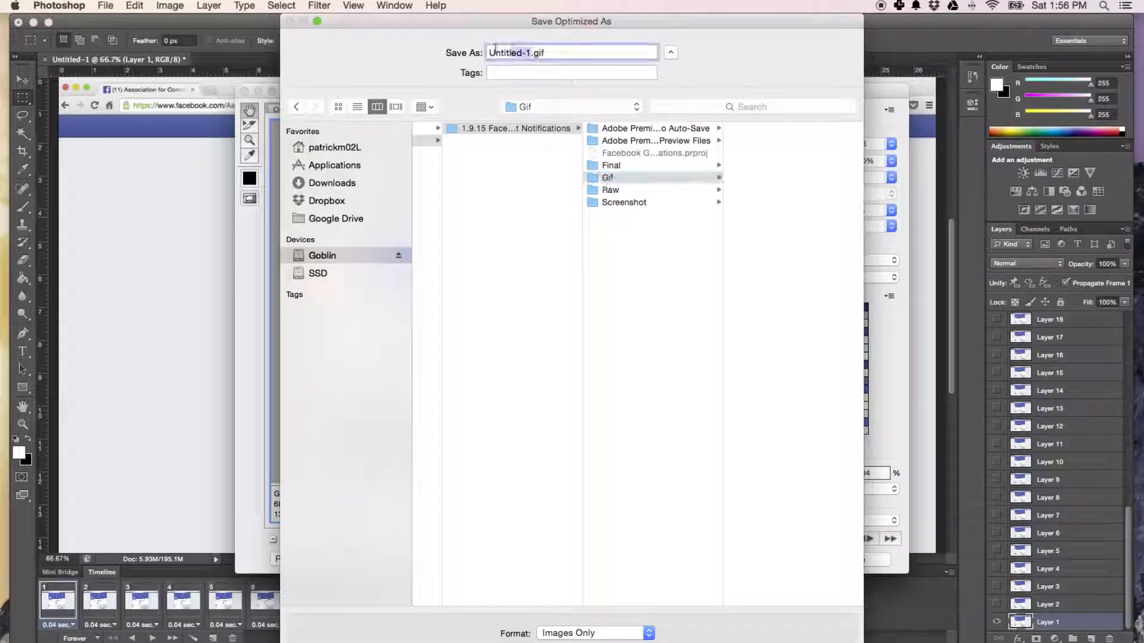
type("1")
left_click(1061, 5)
left_click(1061, 5)
type(".10.15 ")
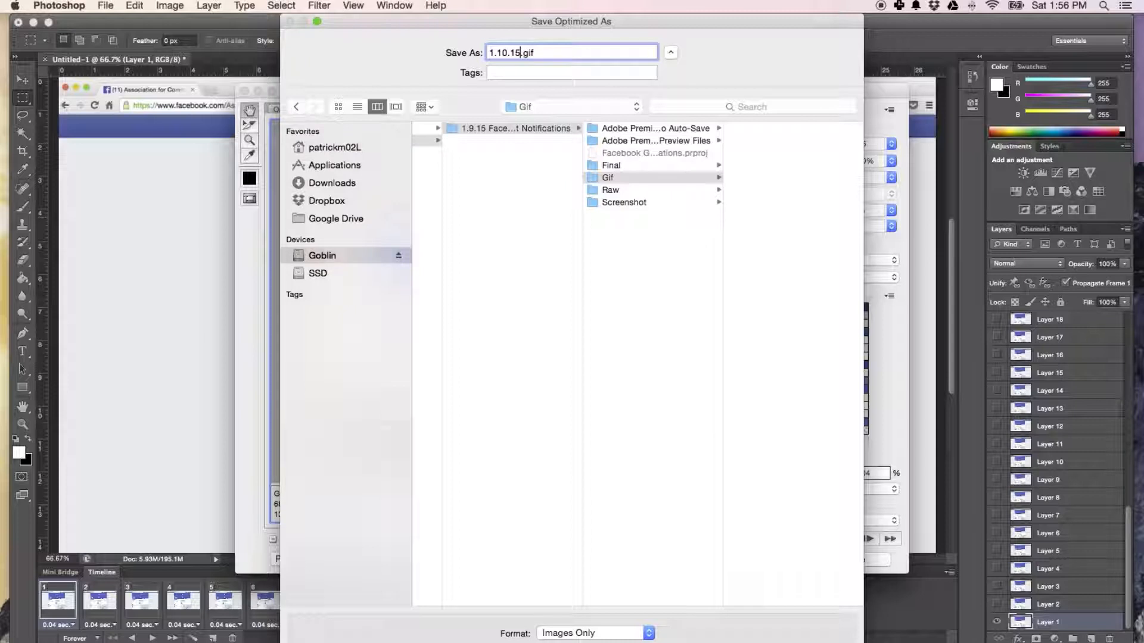
type("Facebook Notifications")
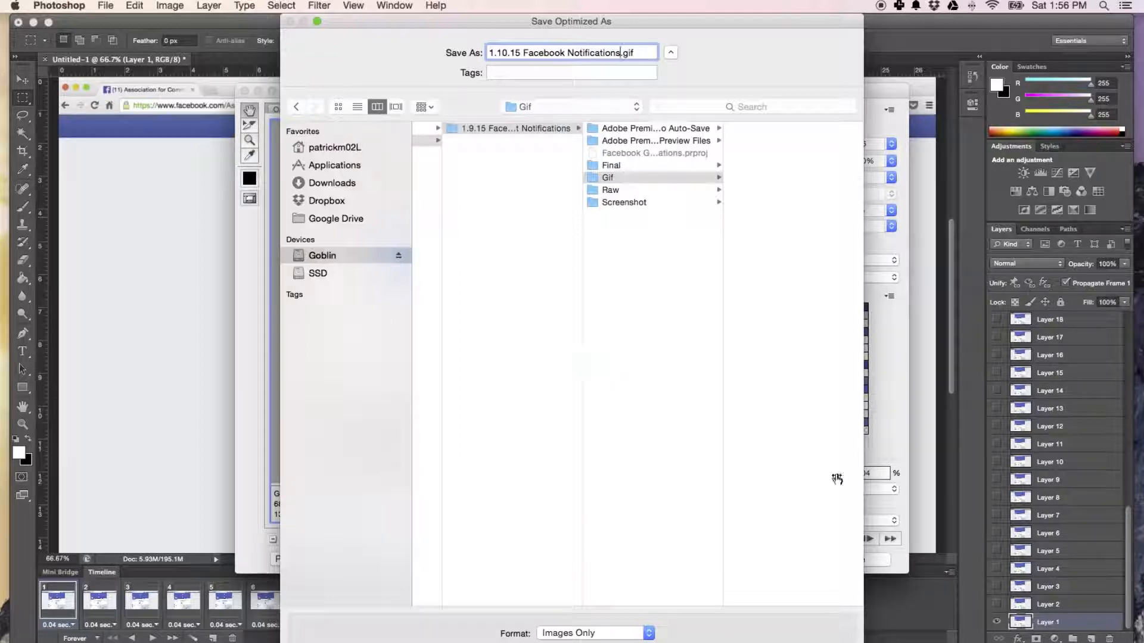
key("Return")
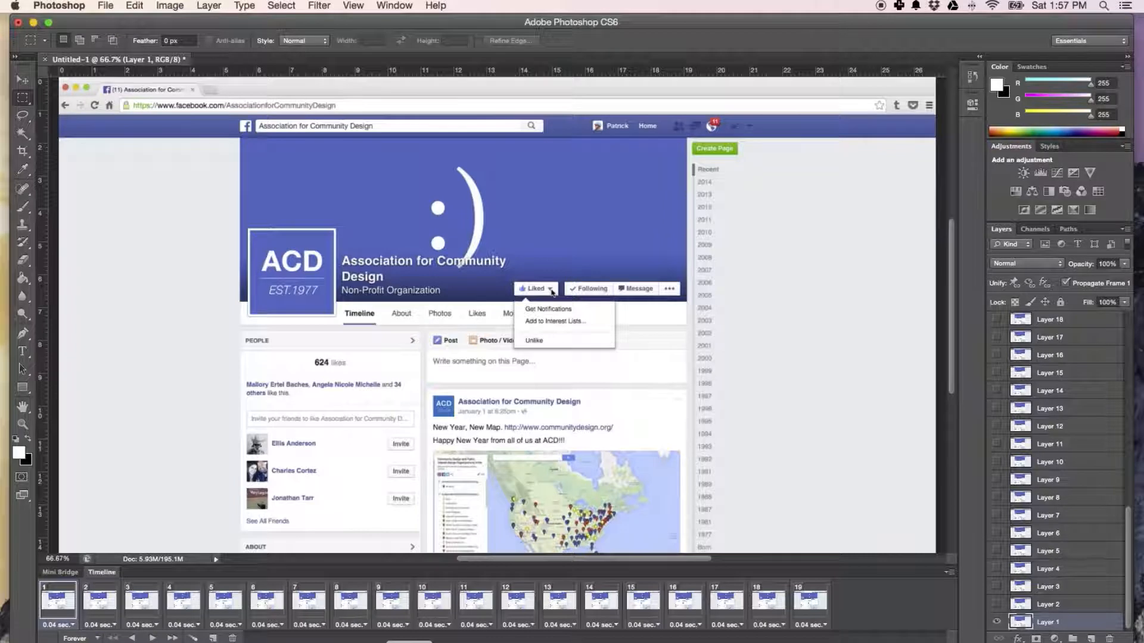
Switch to Finder and locate the exported GIF in the project's Gif folder under Content, Video, Premiere, 2015 on the Goblin drive.
left_click(409, 642)
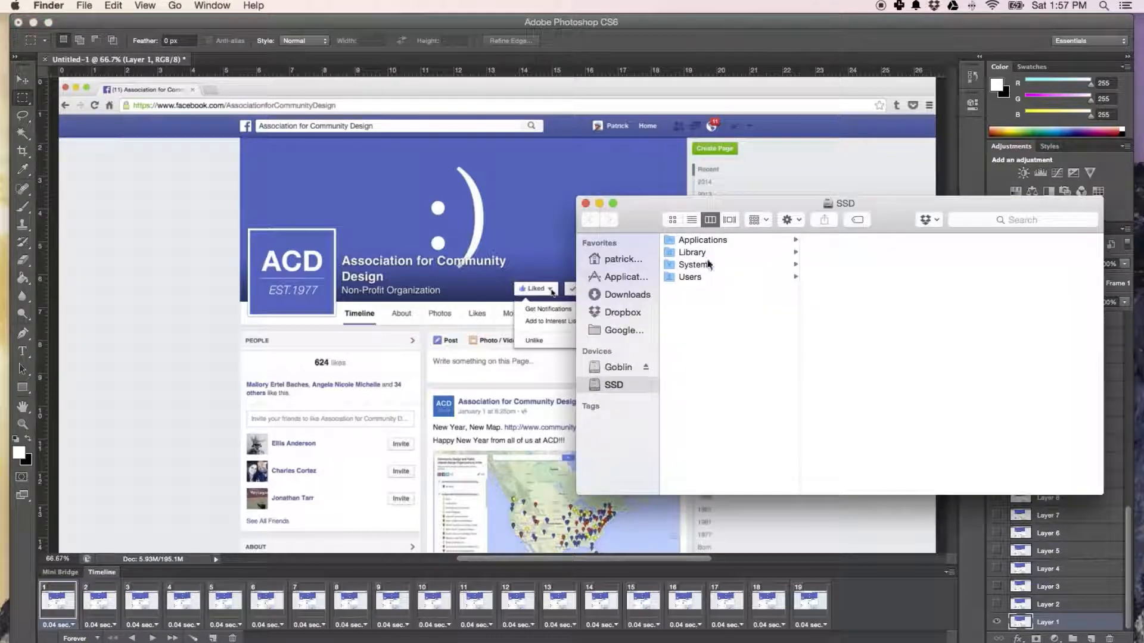
left_click(624, 367)
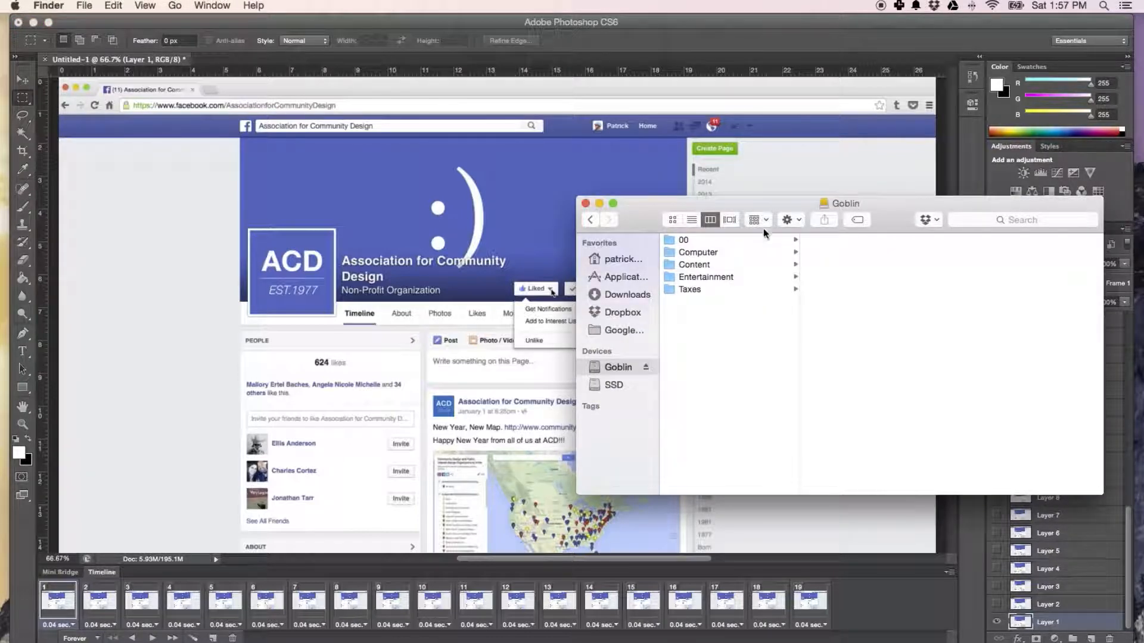
left_click_drag(795, 202, 480, 179)
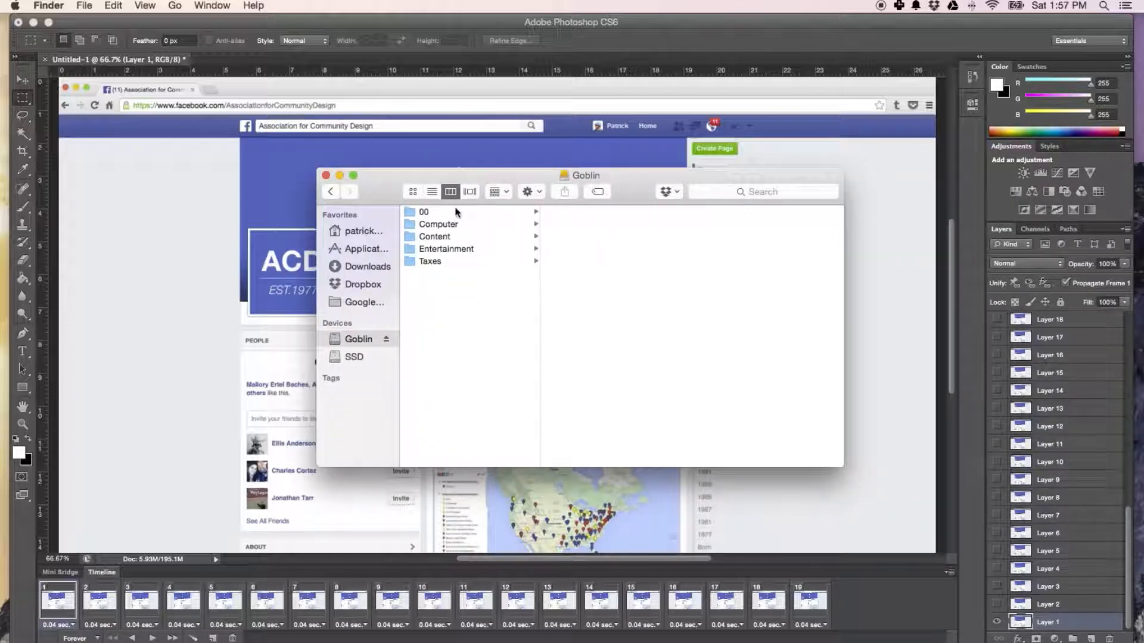
left_click(452, 238)
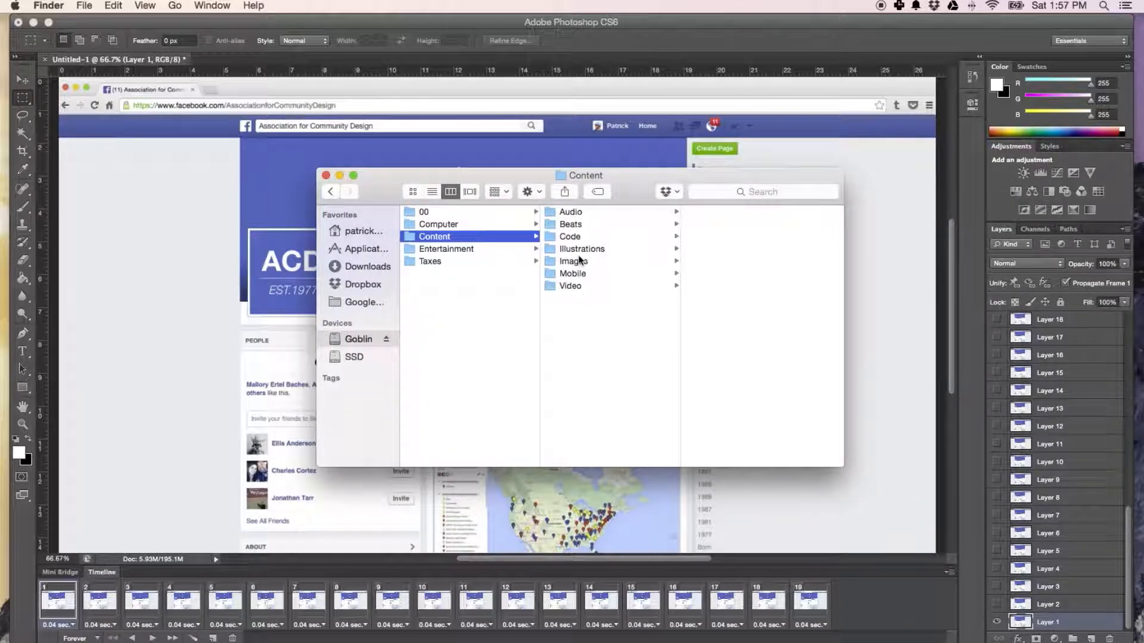
left_click(581, 250)
left_click(580, 286)
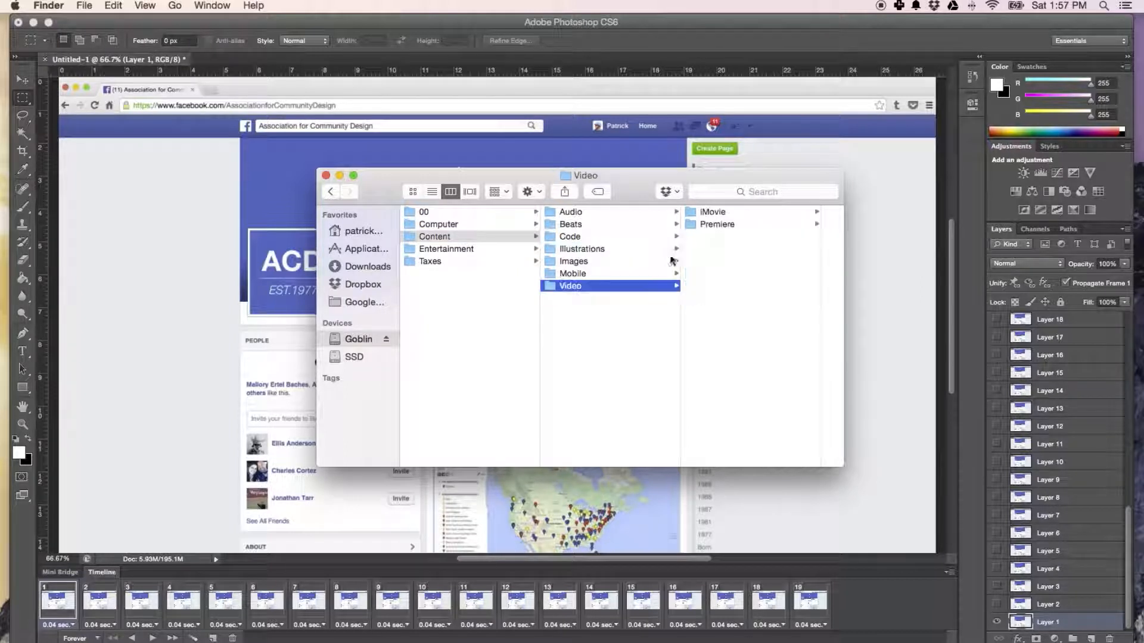
left_click(708, 224)
left_click(791, 224)
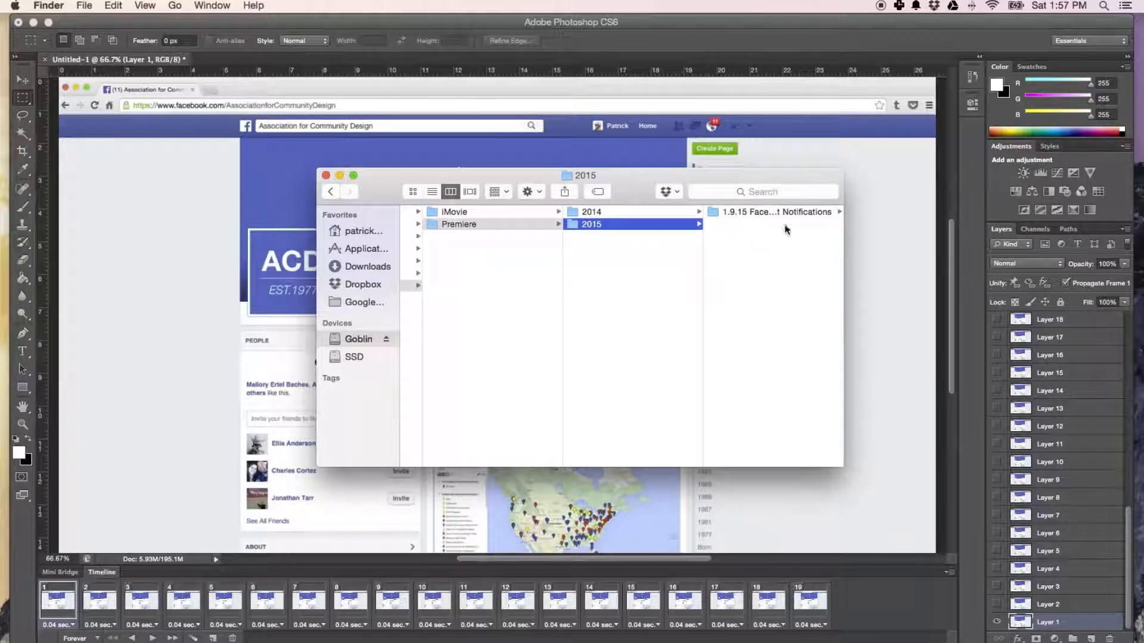
left_click(777, 212)
left_click(731, 262)
left_click(759, 212)
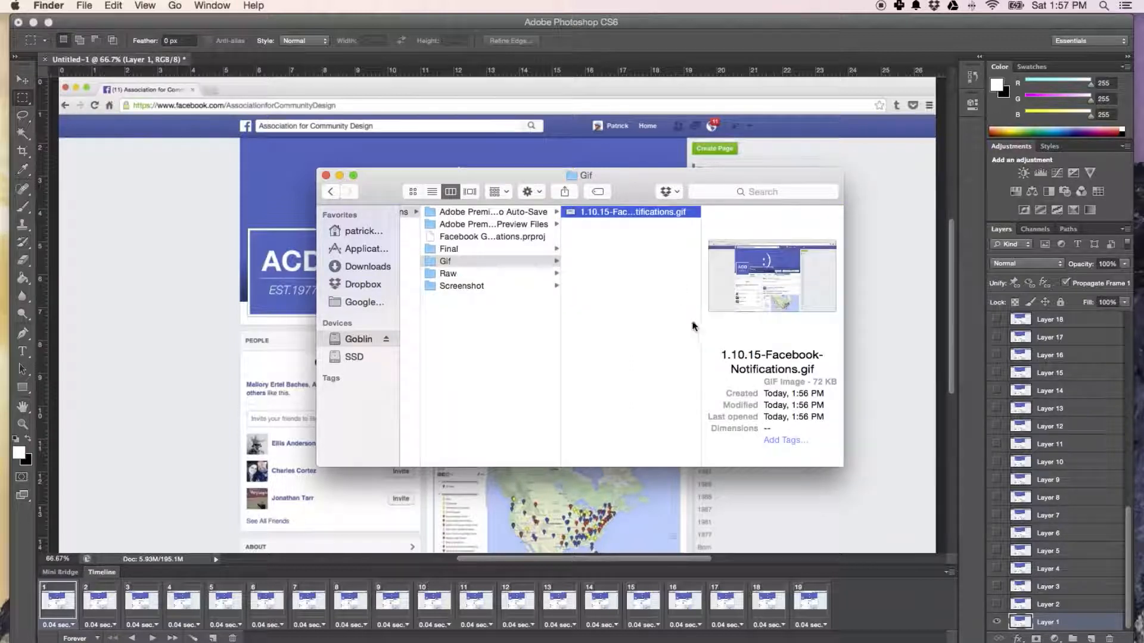
Preview the exported GIF in an enlarged Quick Look window, then close the preview.
key("space")
left_click_drag(519, 285, 324, 69)
left_click_drag(545, 263, 803, 544)
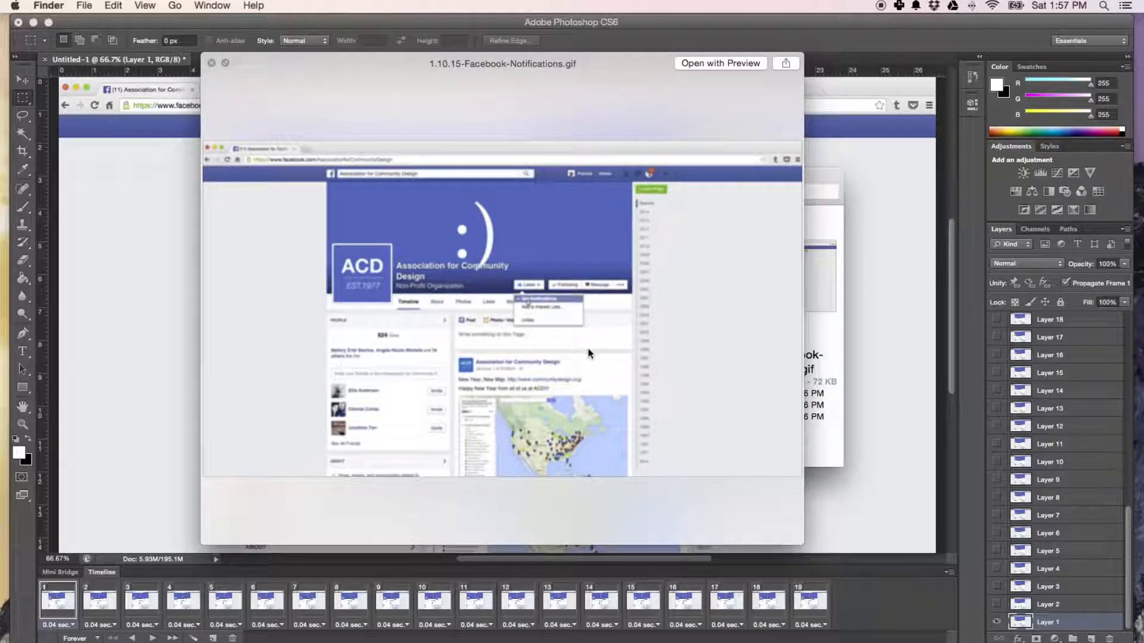
left_click(212, 63)
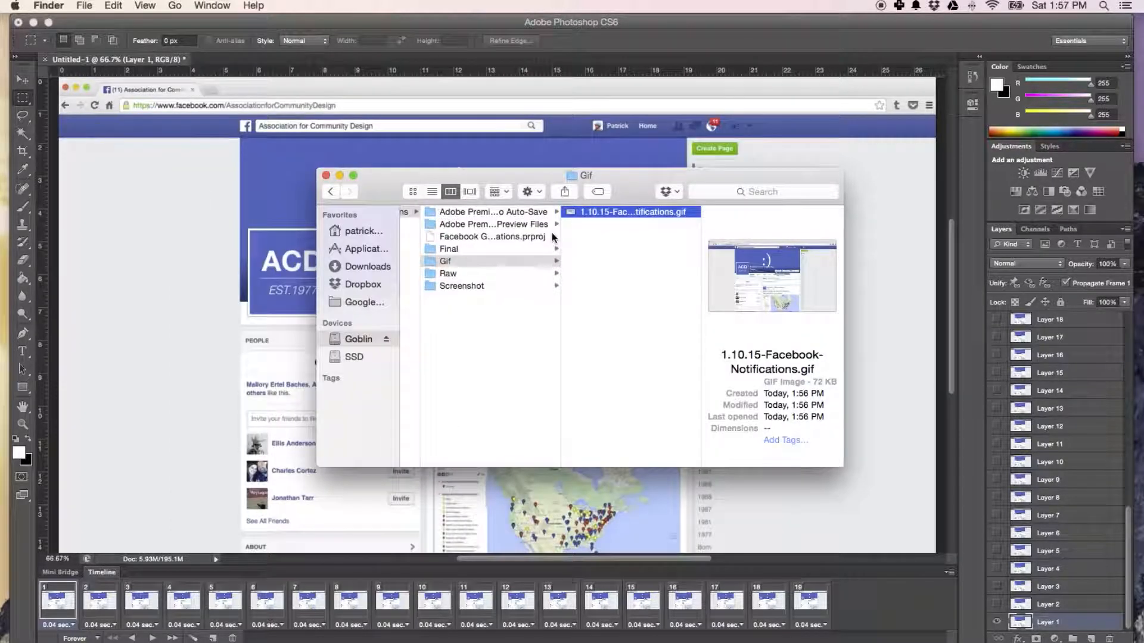
Return to Photoshop, reopen Save for Web and set the GIF's width to 1000 px.
left_click(927, 305)
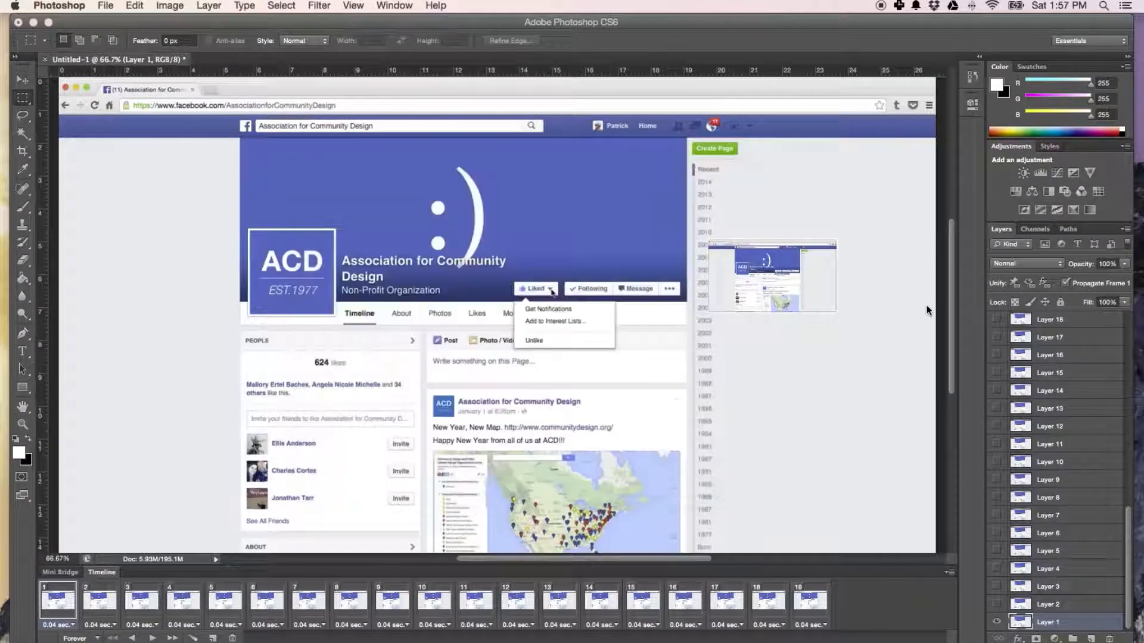
left_click(106, 5)
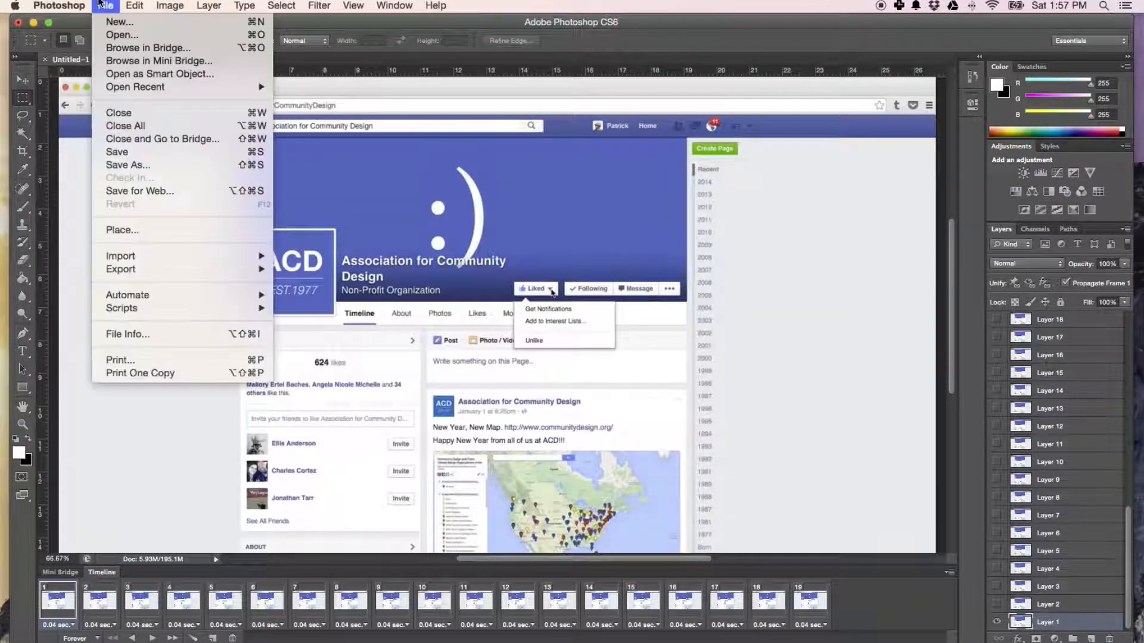
left_click(137, 190)
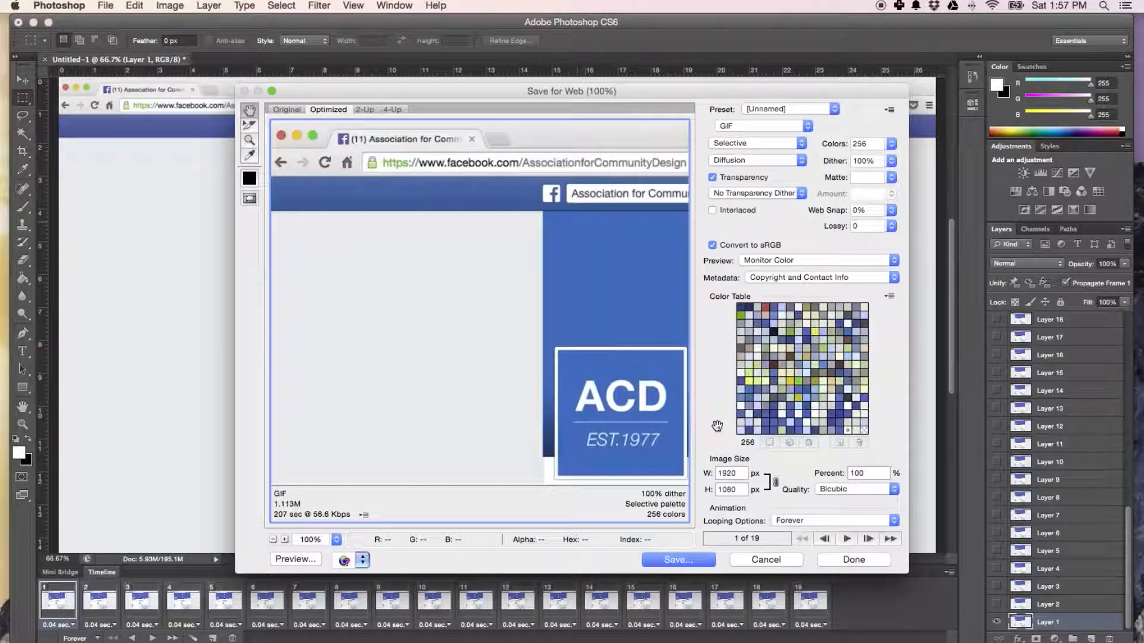
double_click(741, 474)
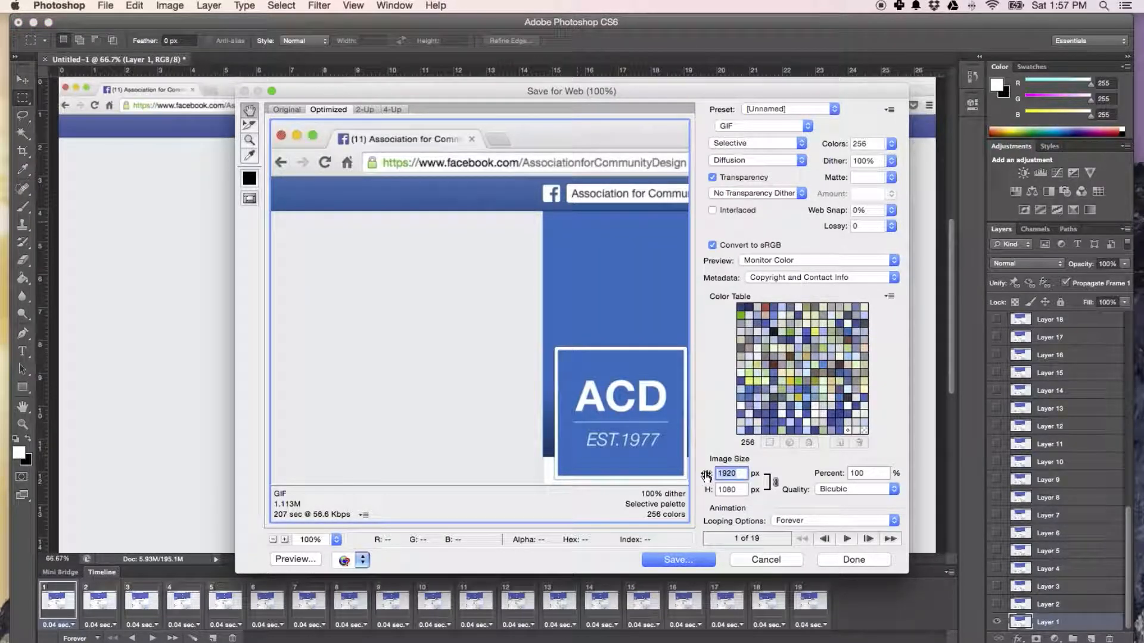
type("1000")
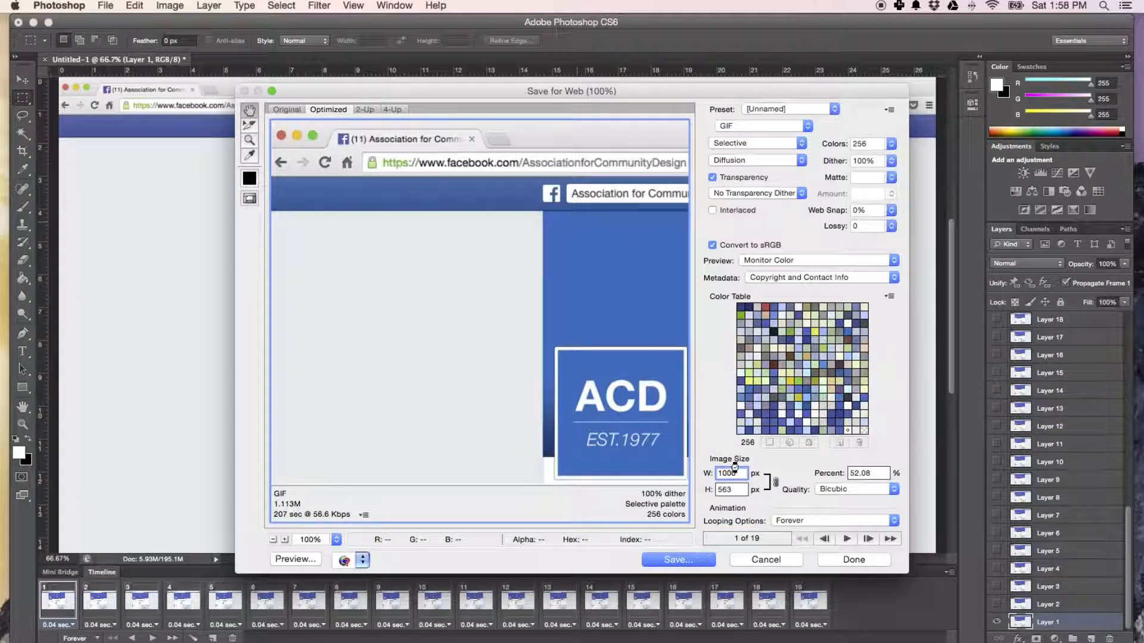
key("Tab")
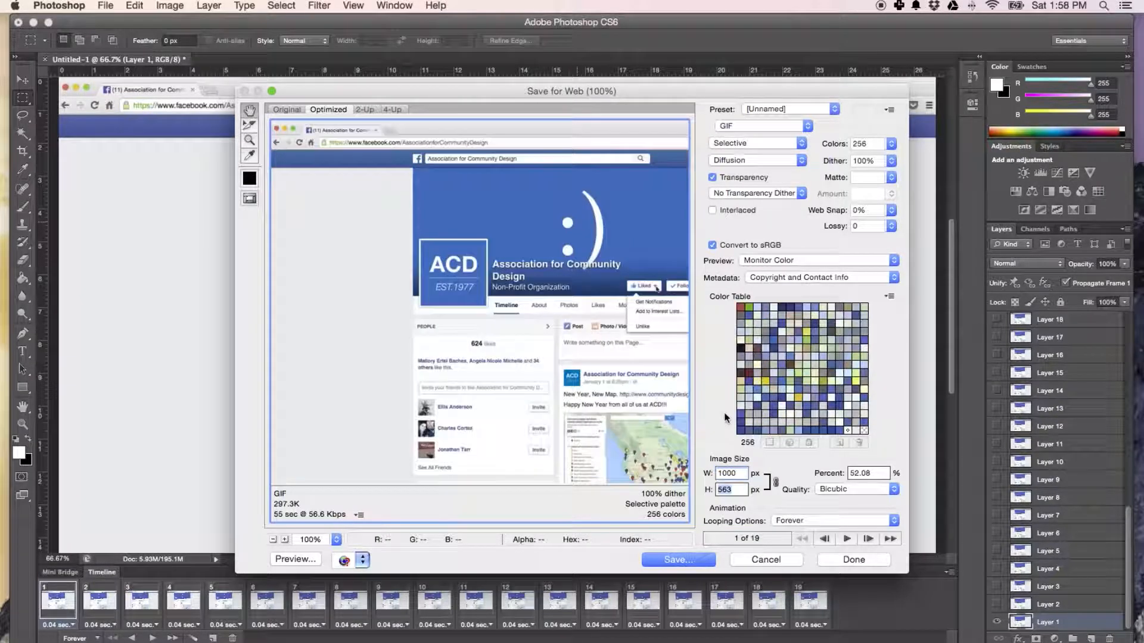
Save the optimized GIF in the Gif folder, reusing the existing GIF's name with " x 1000" added: 1.10.15-Facebook-Notifications x 1000.
left_click(709, 558)
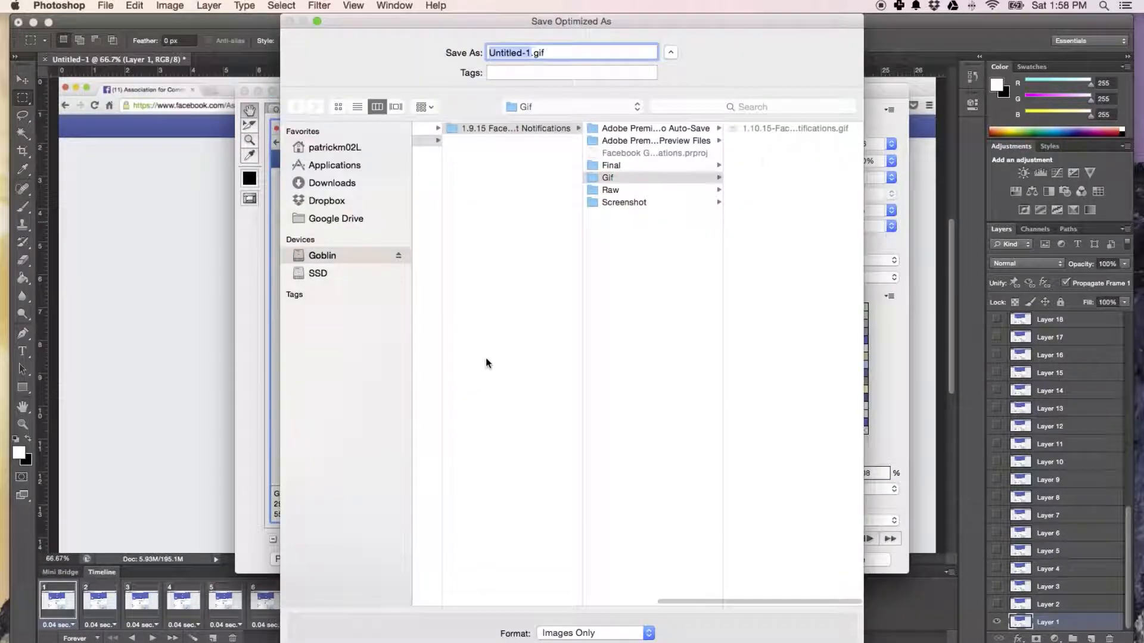
left_click(767, 129)
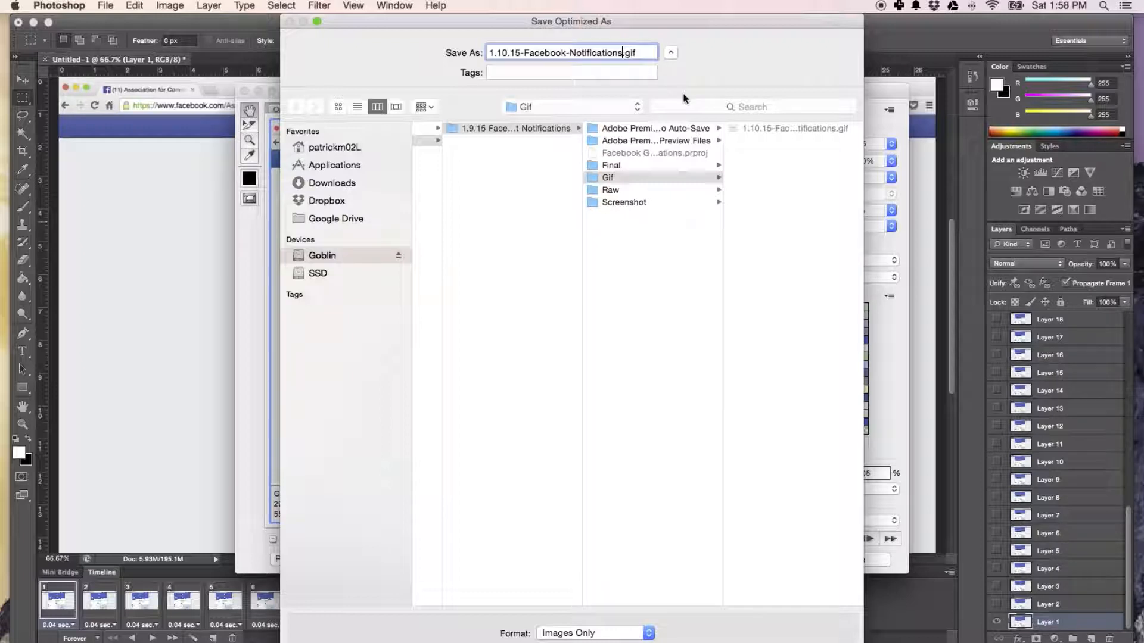
type("X")
key("BackSpace")
type("x 1000")
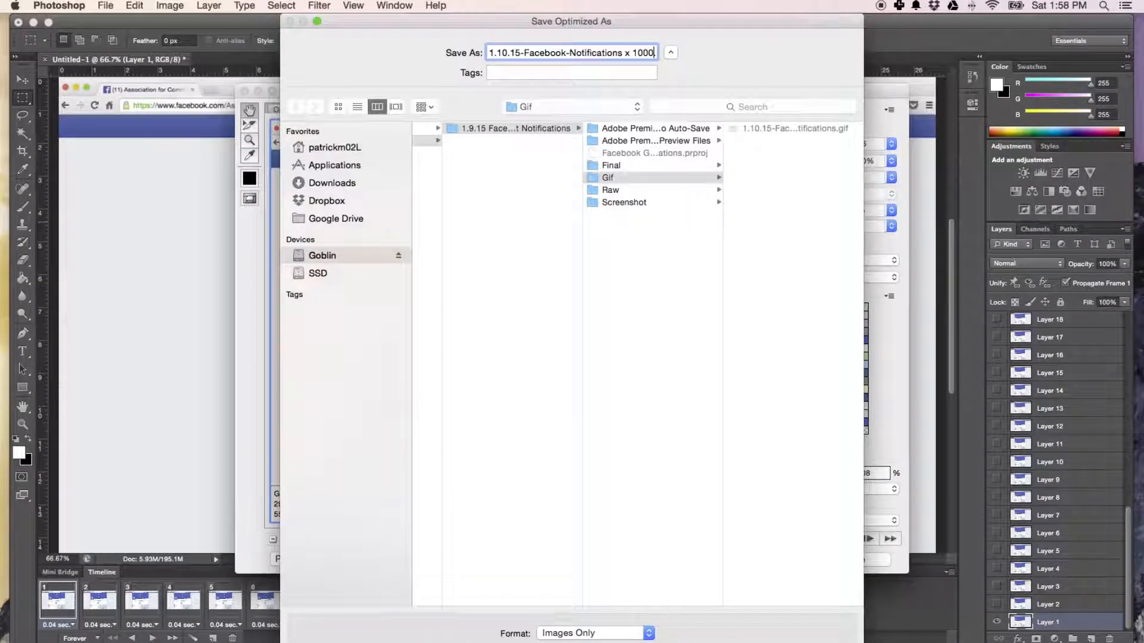
key("Return")
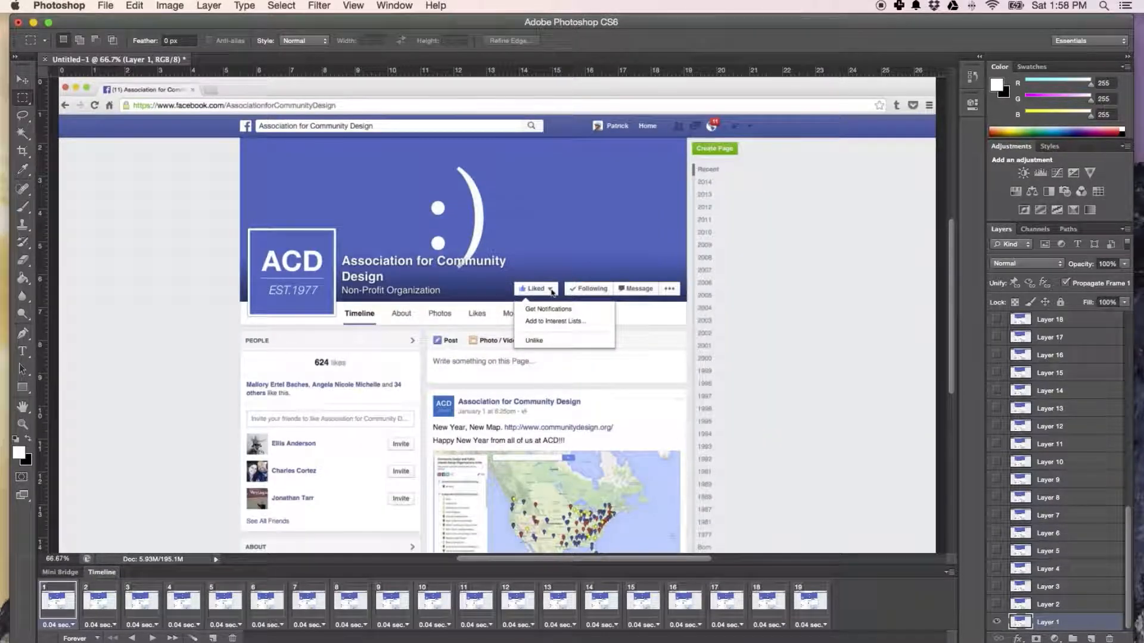
Switch to Finder, preview the x-1000 GIF in an enlarged Quick Look window, then close the preview and the Finder window.
left_click(409, 642)
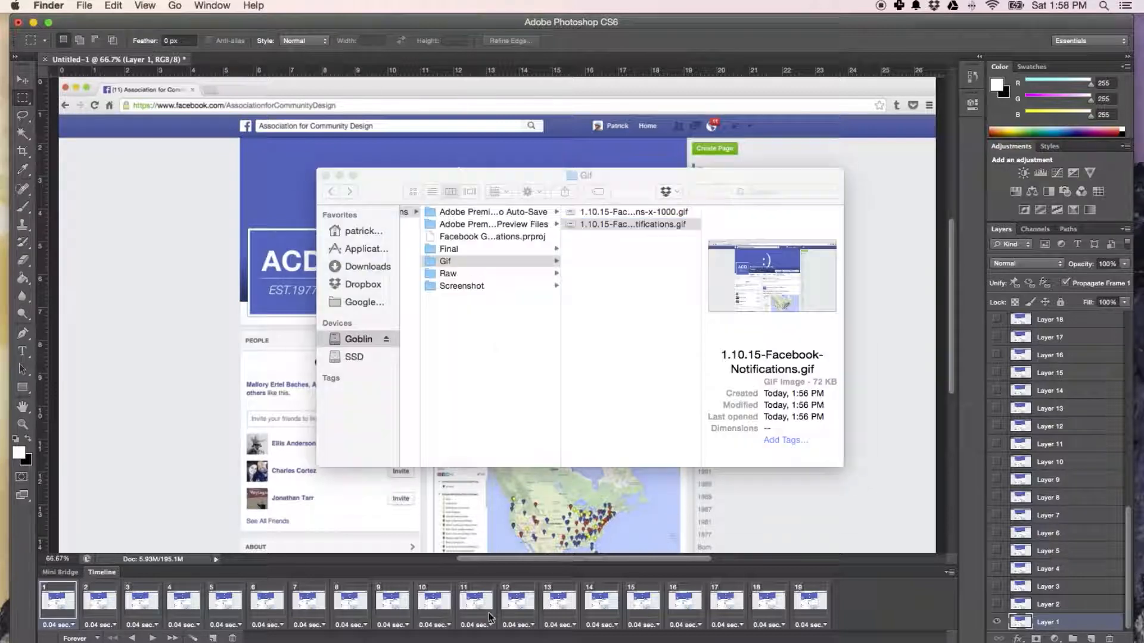
left_click(700, 214)
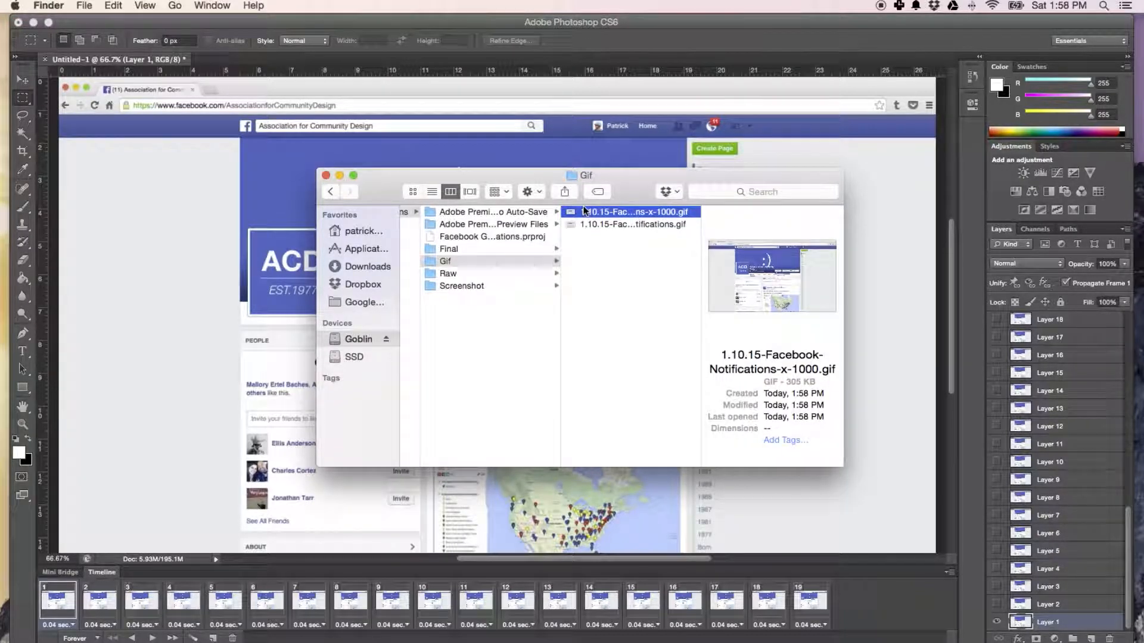
key("space")
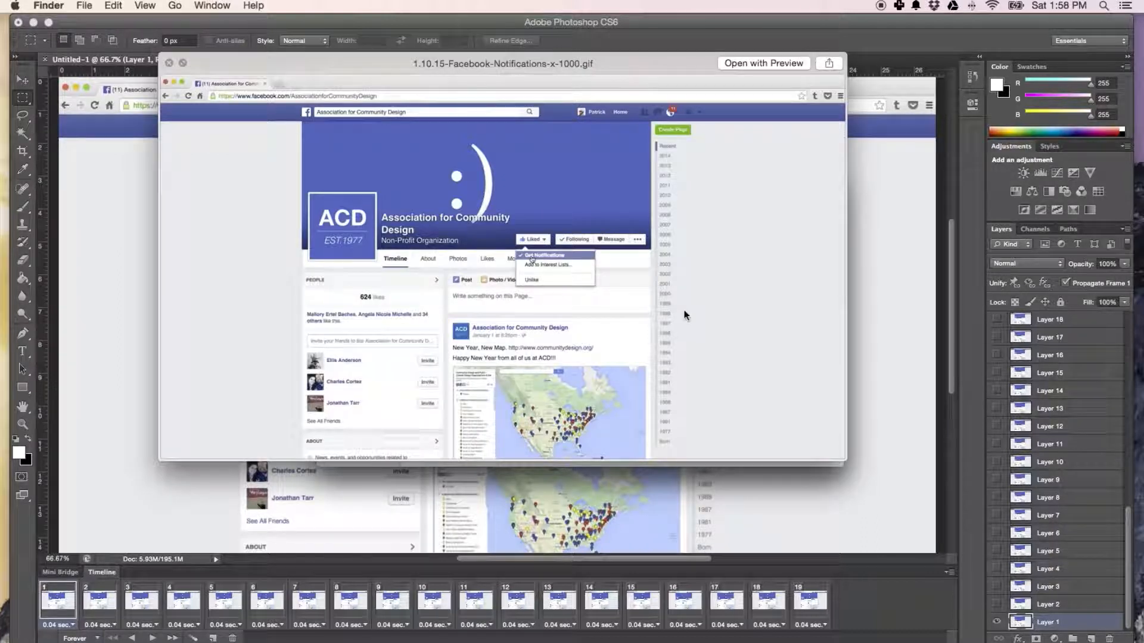
left_click_drag(363, 88, 321, 66)
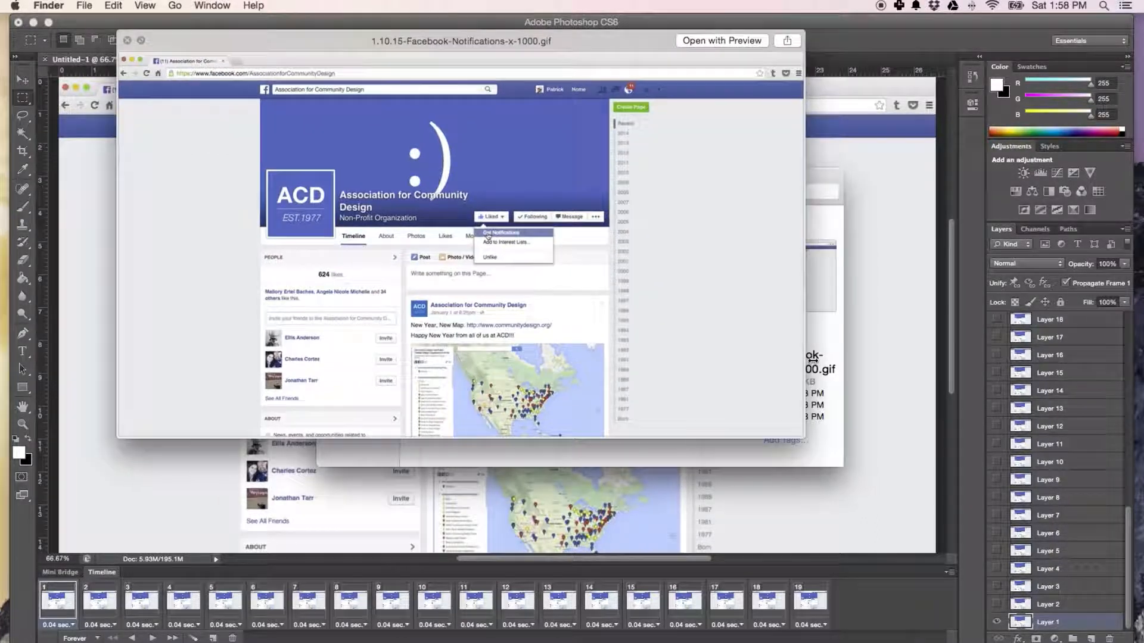
left_click_drag(801, 436, 955, 598)
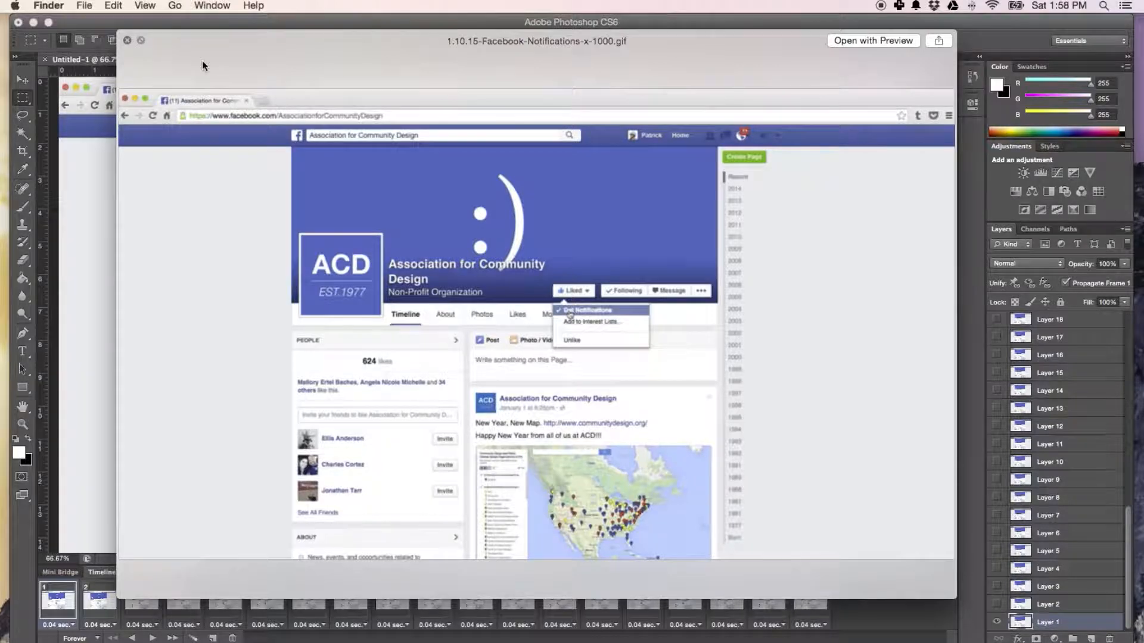
key("space")
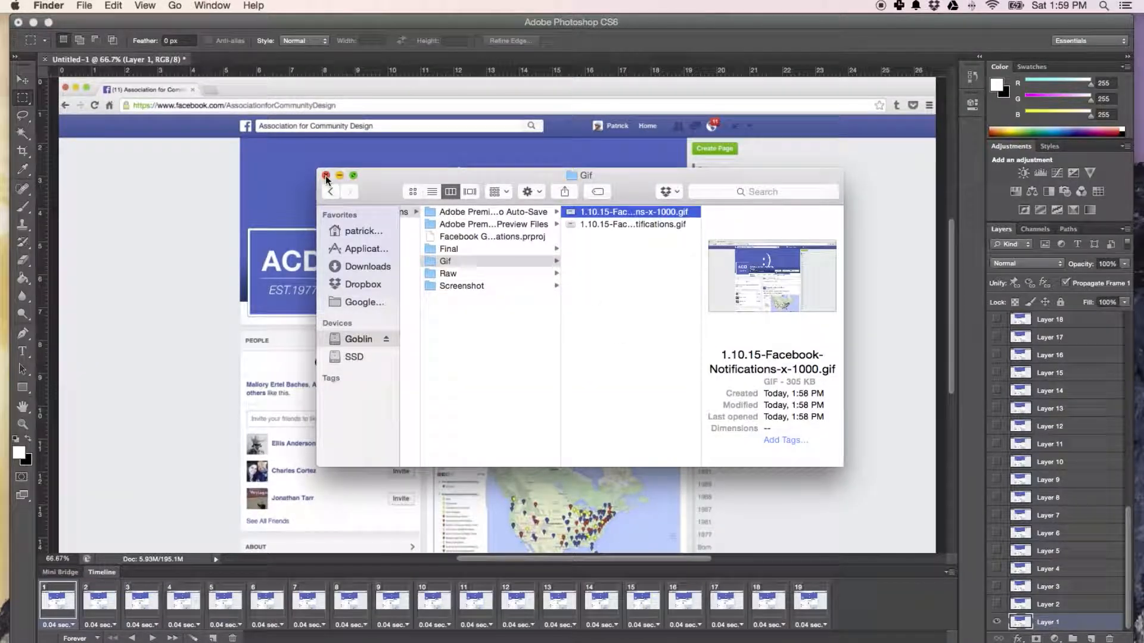
left_click(326, 175)
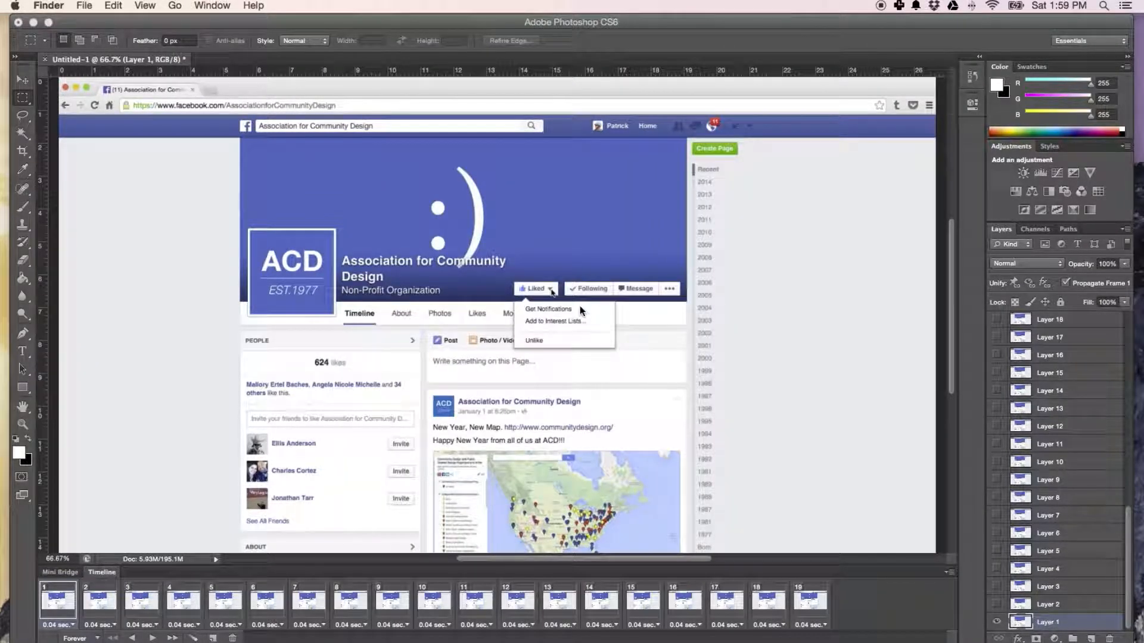